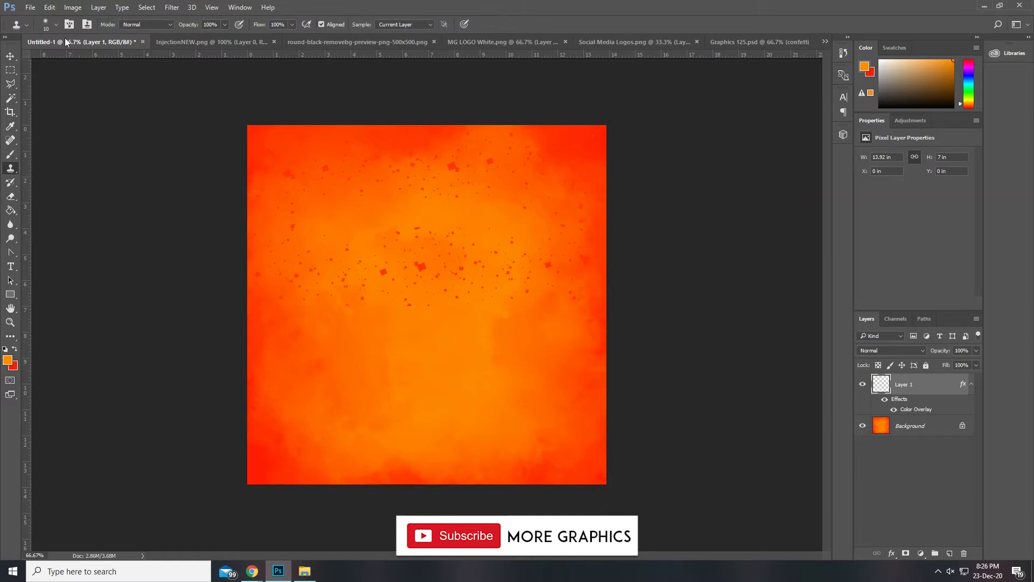
Step: Clone the confetti specks across the canvas's middle, lower half and upper centre using a 448 px Clone Stamp brush
click(57, 25)
drag(64, 59, 120, 60)
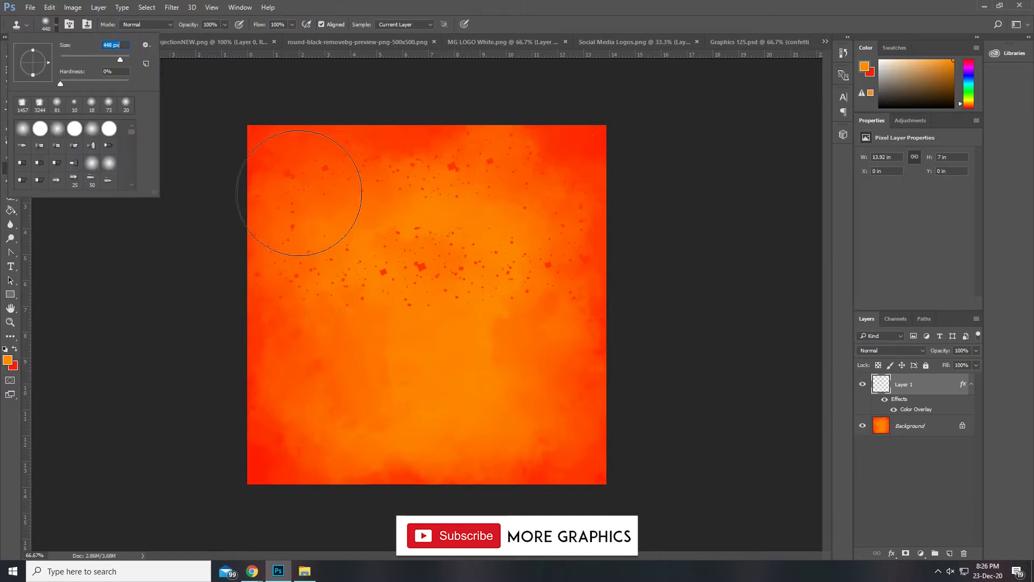
alt+click(416, 262)
click(338, 344)
alt+click(431, 255)
click(490, 409)
click(533, 301)
click(443, 421)
alt+click(460, 279)
click(428, 360)
click(366, 476)
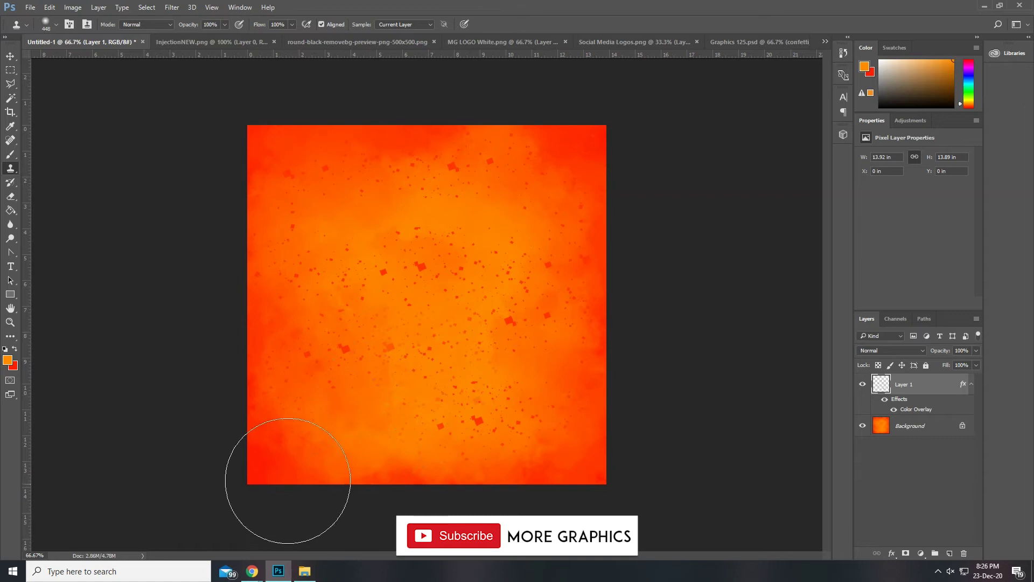
alt+click(440, 419)
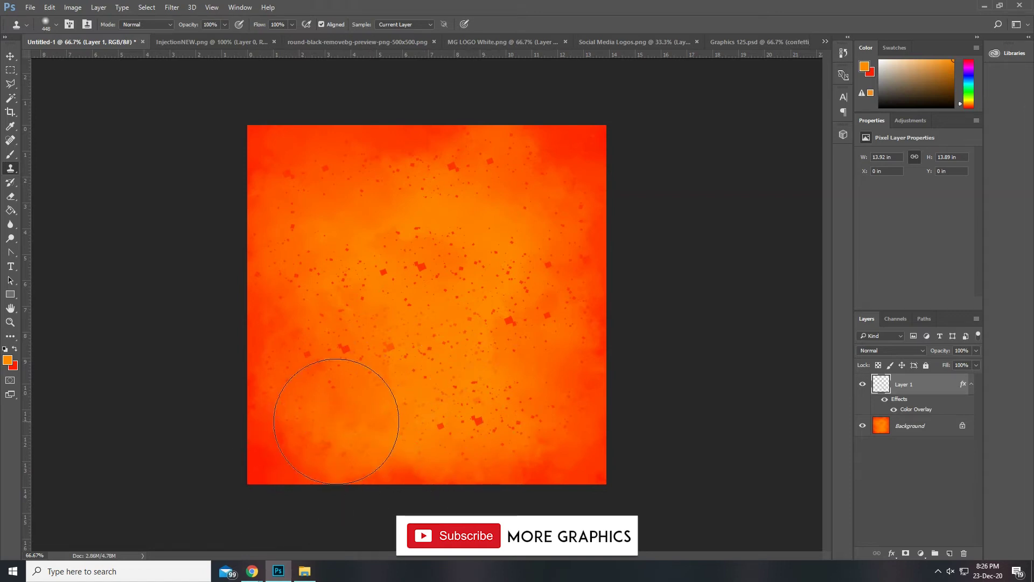
click(463, 218)
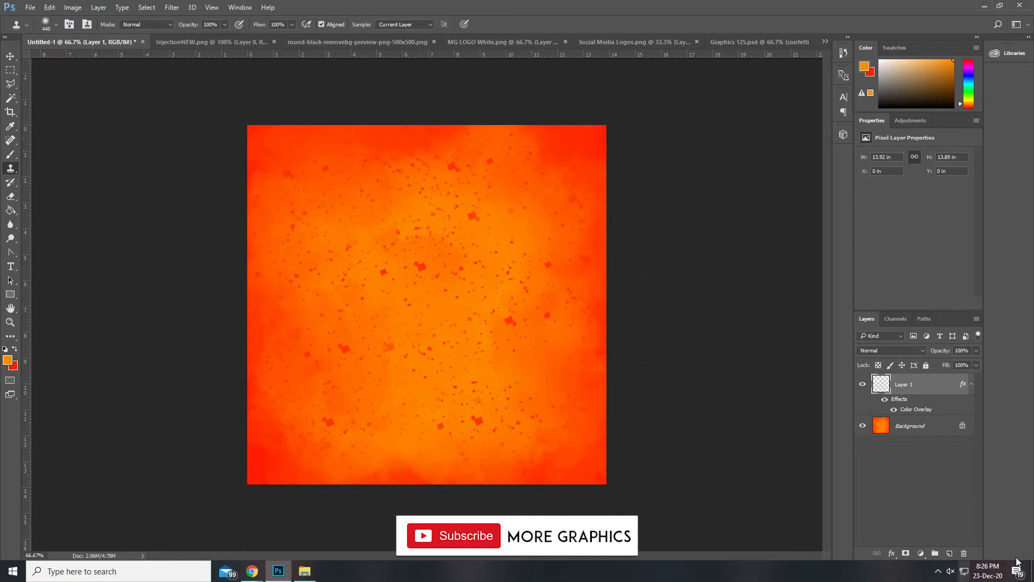
Step: Copy the whole dark face mask image and paste it into the orange poster document
click(198, 43)
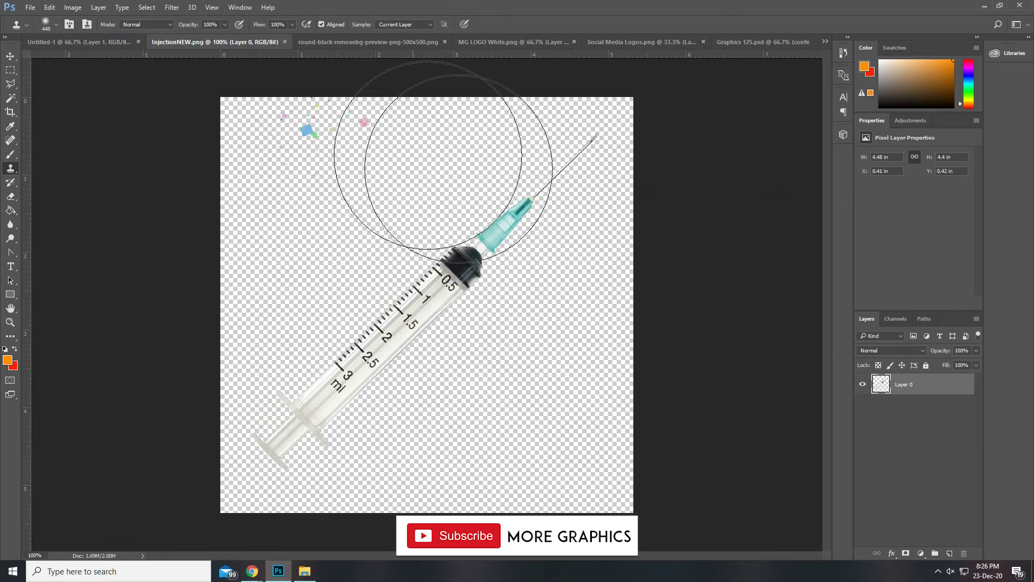
click(344, 42)
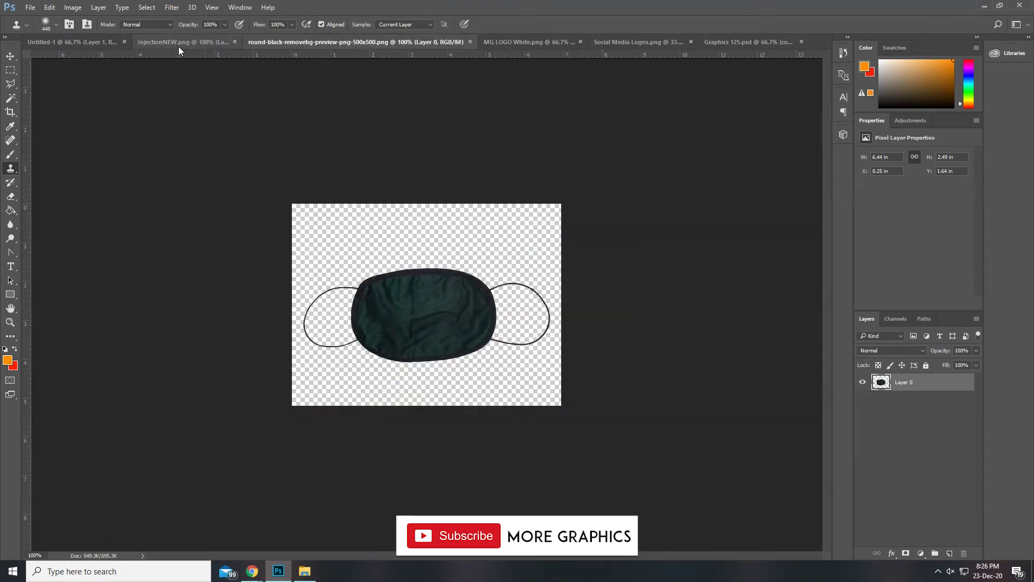
key(ctrl+a)
key(ctrl+c)
click(63, 42)
key(ctrl+v)
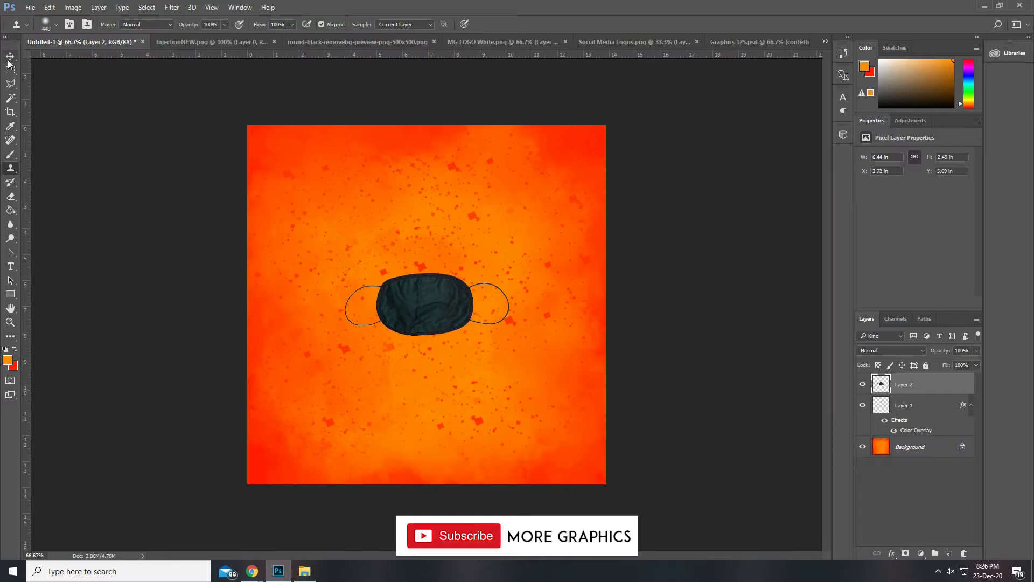
Step: Rotate the mask upright and shrink it to about 1.29 × 3.38 in near the upper middle of the poster
key(ctrl+t)
drag(518, 269, 434, 256)
key(ctrl+z)
drag(458, 140, 429, 218)
key(Return)
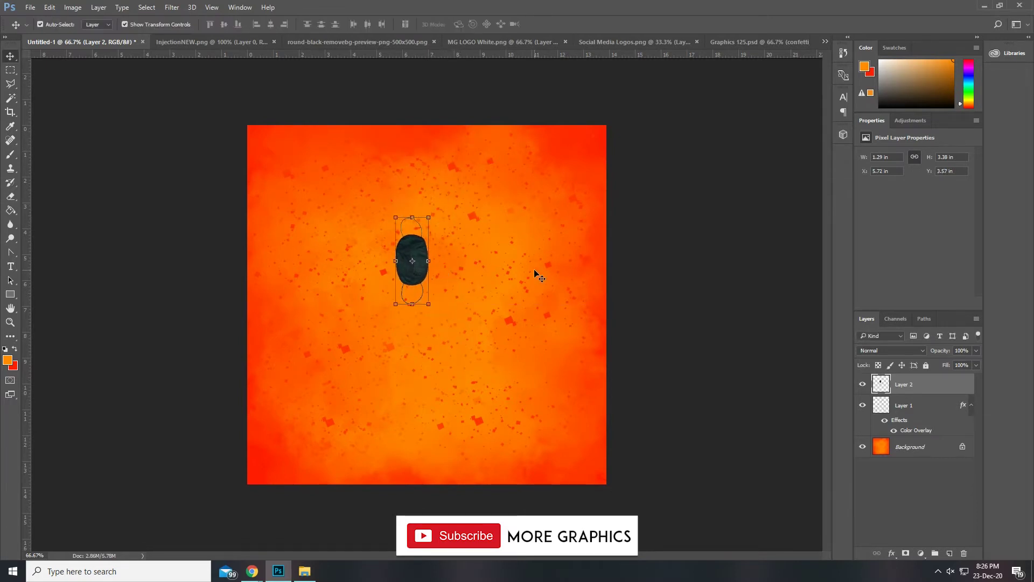
Step: Add the text "2" to the left of the mask and enlarge it to about 315 pt
click(11, 267)
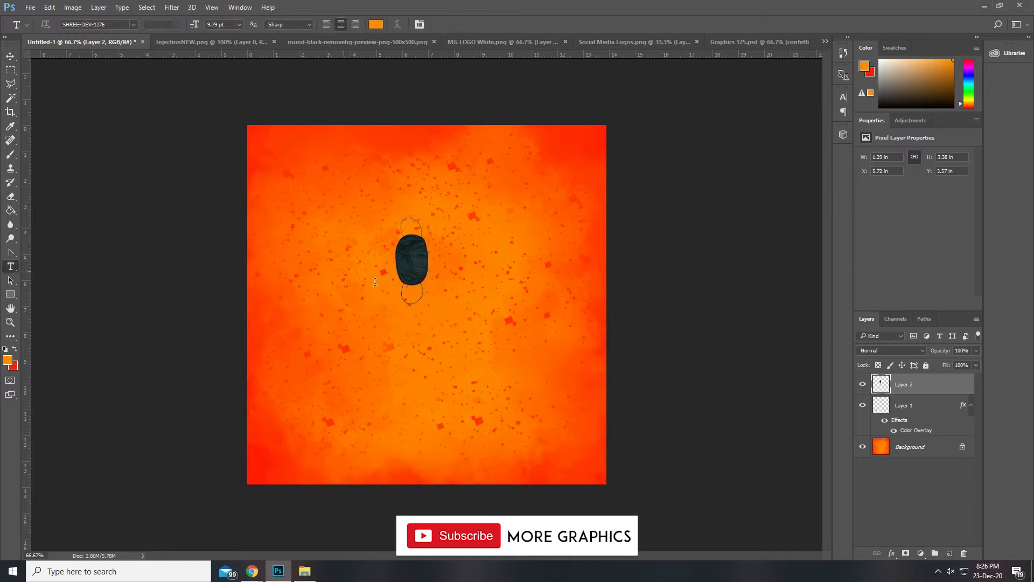
click(343, 269)
text(2)
click(10, 56)
drag(343, 271, 360, 291)
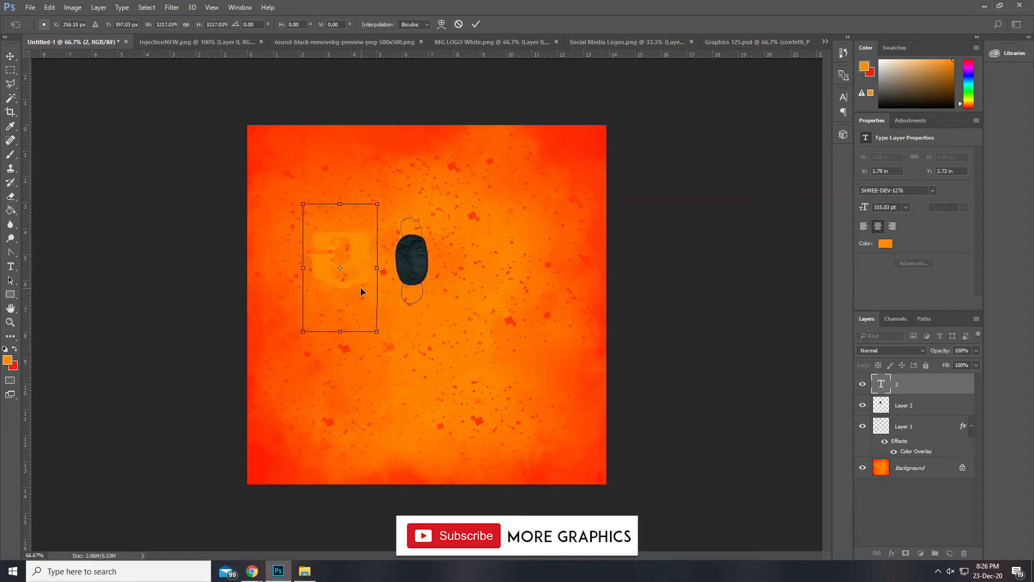
key(Return)
Step: Change the 2's text color to white and its font to Khand Bold
click(10, 266)
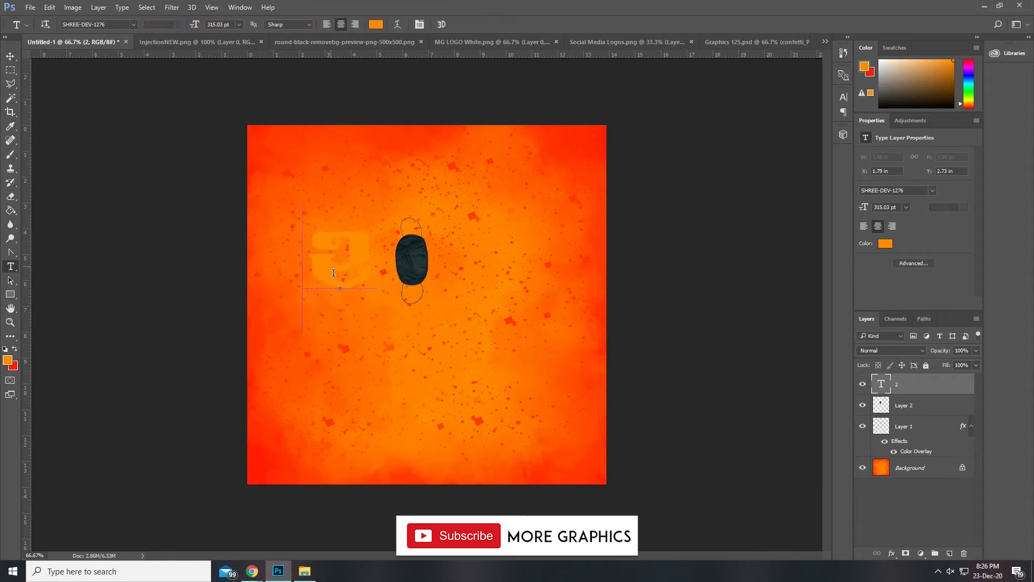
double_click(332, 266)
click(376, 24)
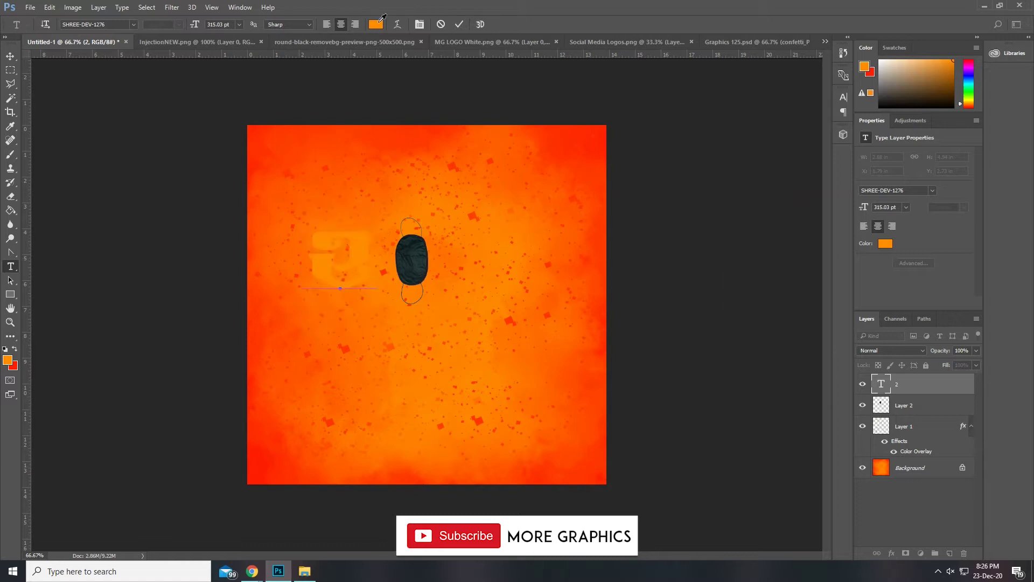
click(731, 235)
click(974, 229)
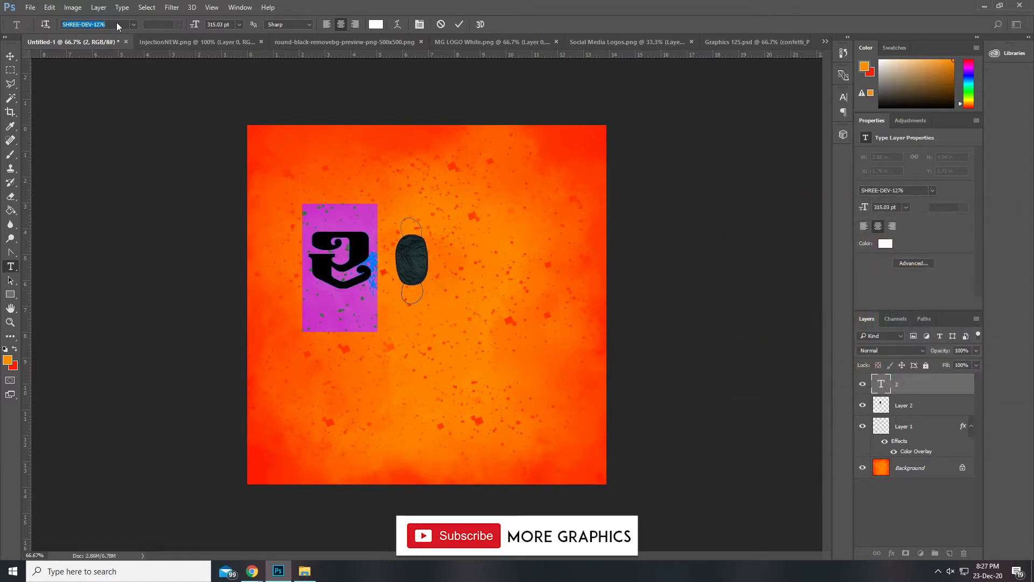
text(khand)
click(119, 74)
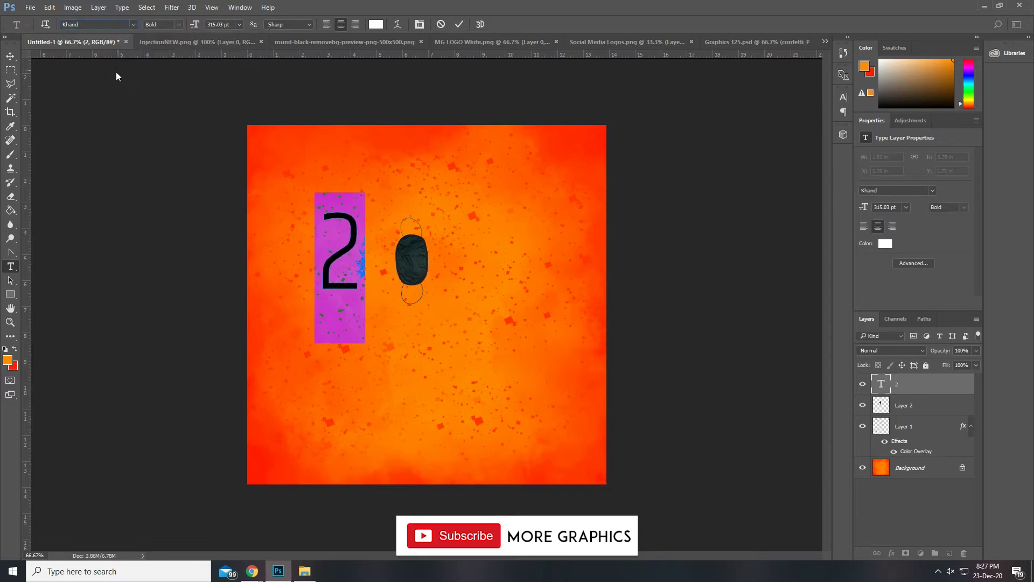
Step: Enlarge the 2 to about 341 pt and place it in the upper-left area of the poster
click(10, 56)
drag(361, 290, 371, 297)
mouse_move(374, 200)
mouse_down()
mouse_move(383, 192)
mouse_move(373, 197)
mouse_up()
drag(357, 290, 333, 231)
key(Return)
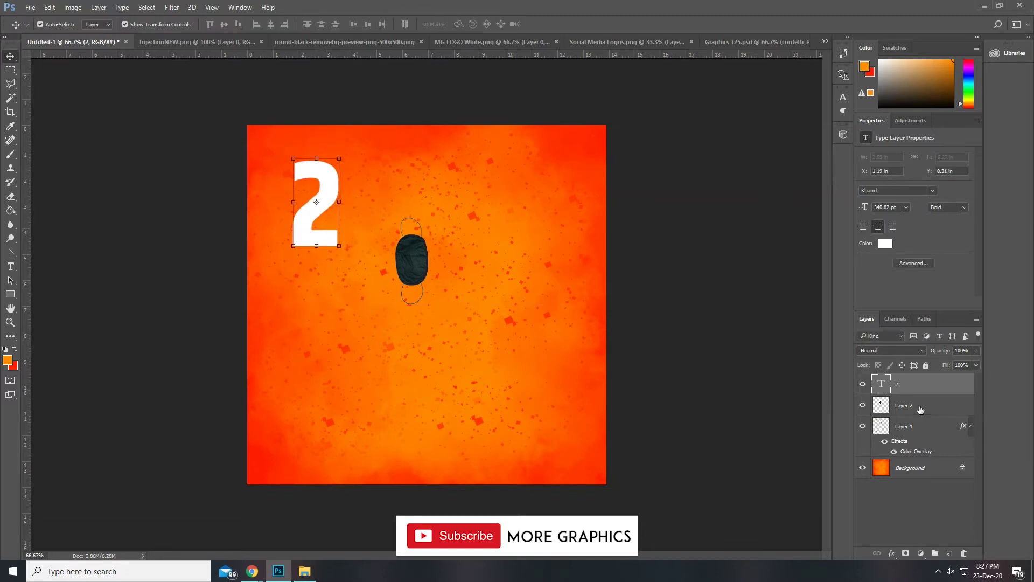
Step: Try the small mask beside the 2 and delete its layer
click(920, 409)
drag(421, 273, 377, 214)
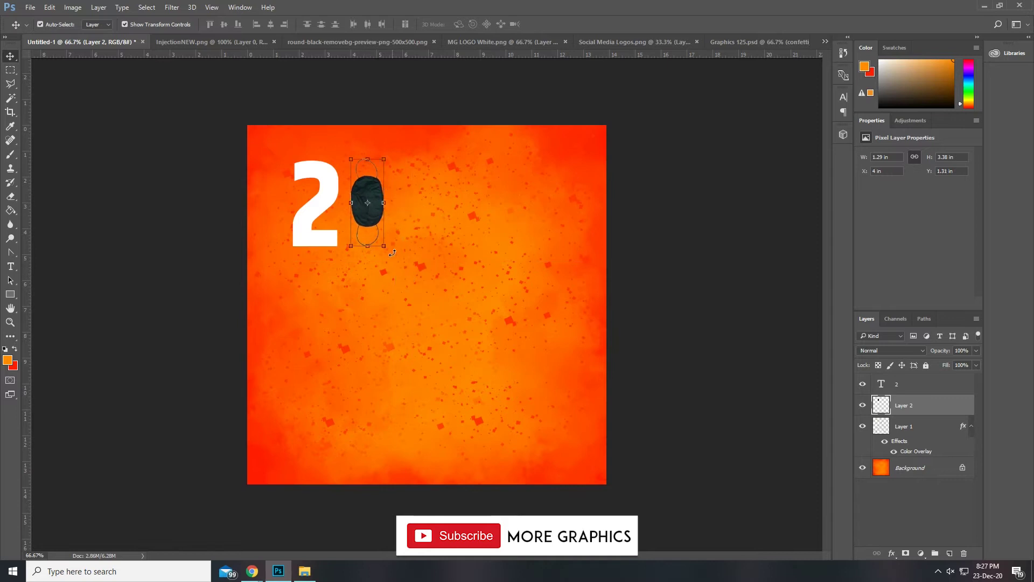
drag(915, 413, 964, 553)
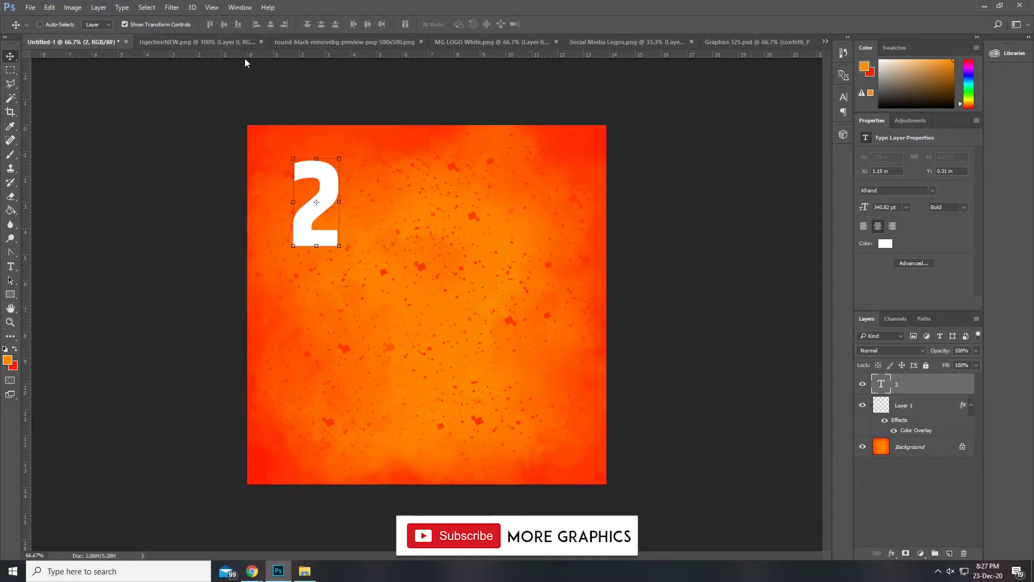
Step: Paste the mask again, rotate it 90° upright and scale it to about 86% over the 2
key(ctrl+v)
drag(517, 272, 461, 393)
drag(461, 220, 445, 263)
drag(430, 306, 325, 176)
drag(339, 260, 344, 273)
drag(312, 235, 313, 239)
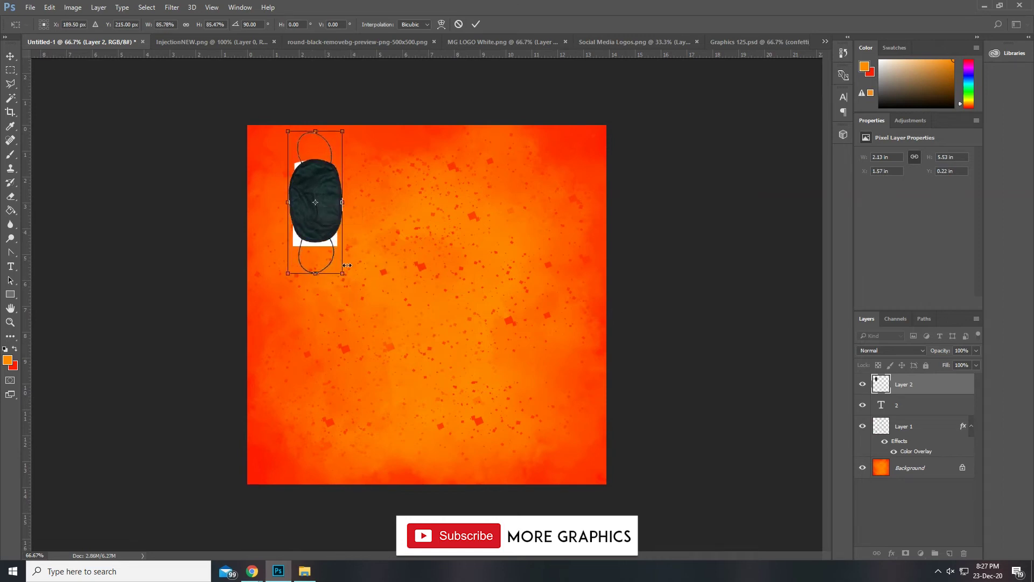
Step: Place the mask directly right of the 2 as a zero, sized to about 2.32 × 6.04 in
drag(346, 277, 352, 280)
drag(320, 241, 378, 237)
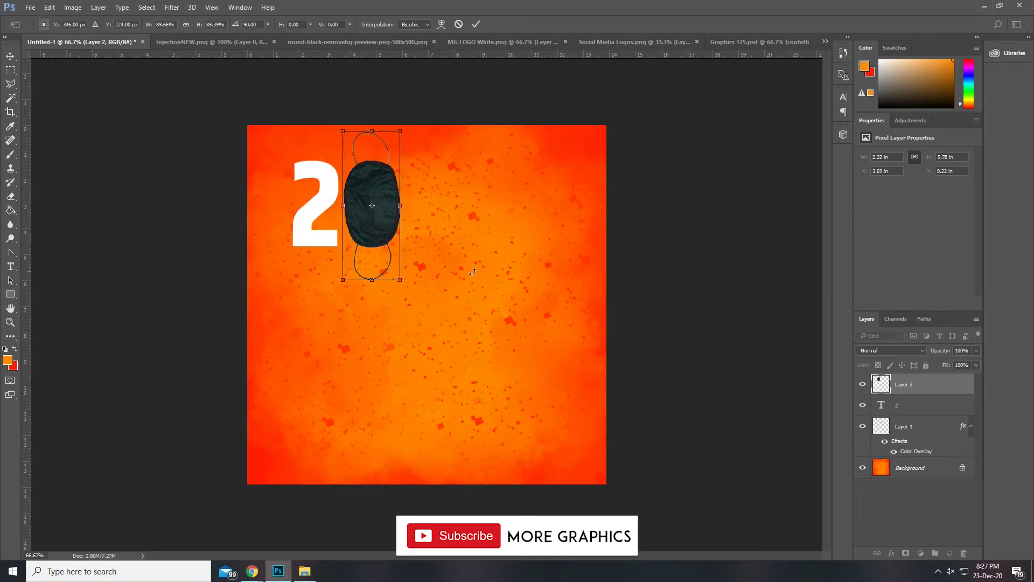
drag(404, 283, 392, 250)
key(Return)
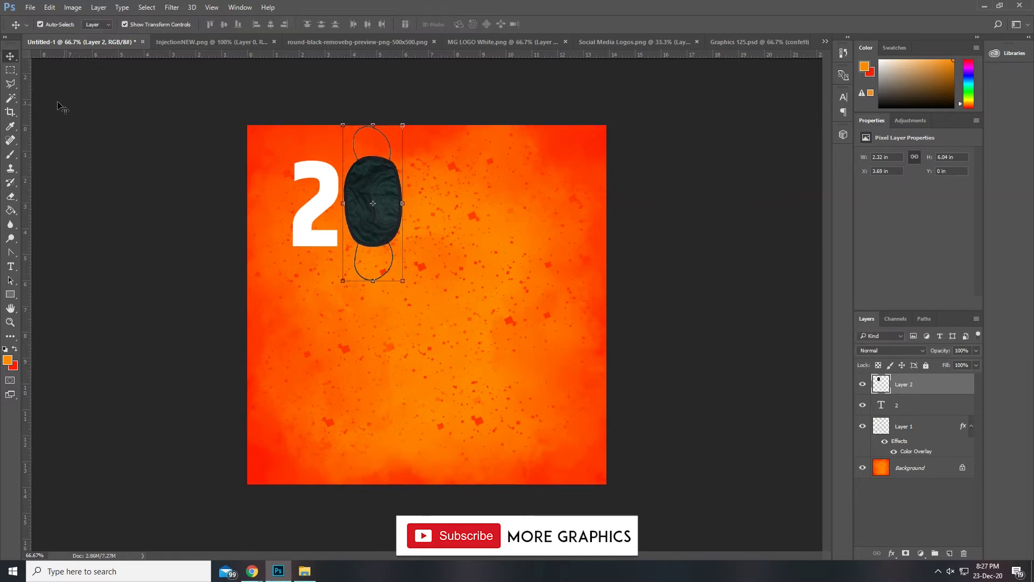
Step: Duplicate the 2 and mask layers, place the copies alongside to form 2020, and shift all four layers toward the poster's centre
click(11, 70)
shift+click(900, 405)
drag(900, 406, 948, 552)
click(10, 56)
drag(323, 199, 438, 207)
ctrl+click(922, 425)
ctrl+click(922, 449)
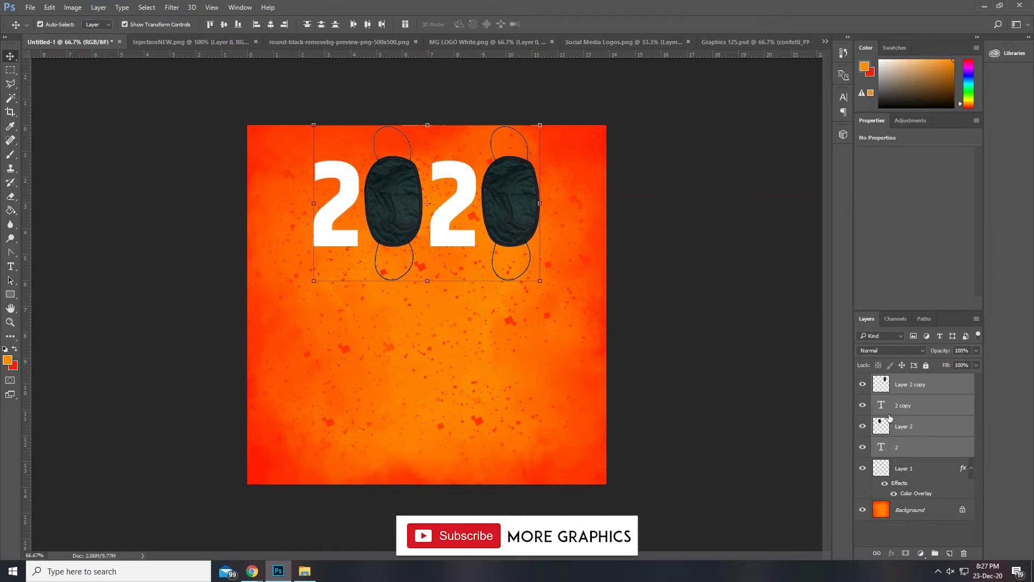
Step: Add a Drop Shadow with the default settings to each of the two 2 text layers
click(910, 447)
click(892, 553)
click(896, 546)
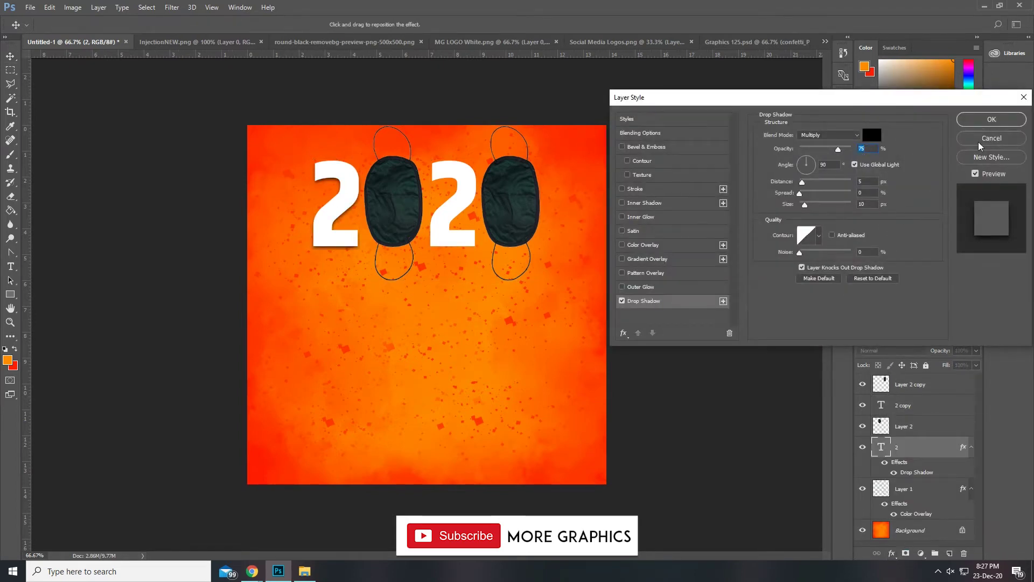
click(991, 119)
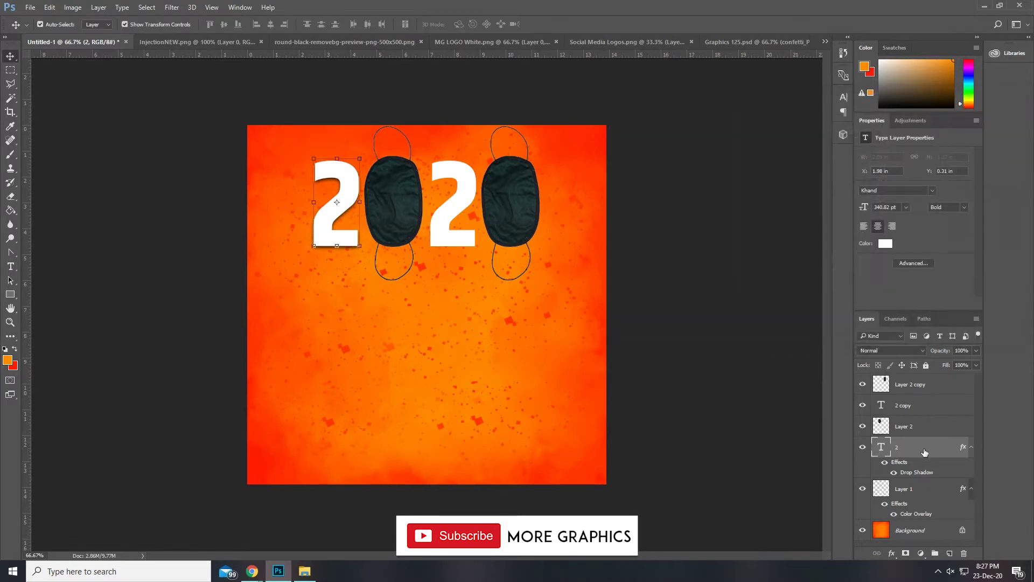
click(910, 425)
click(913, 409)
click(892, 553)
click(896, 546)
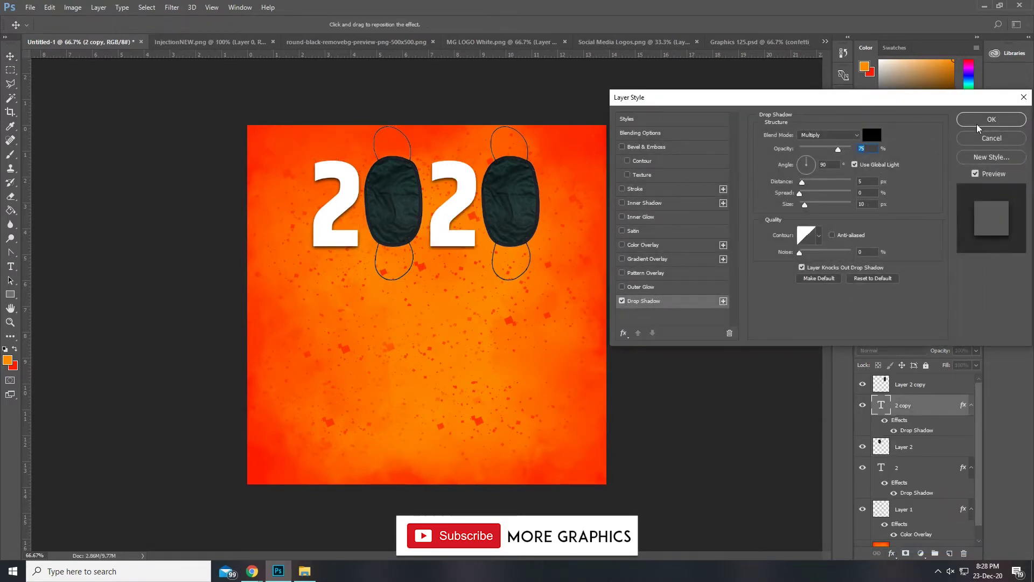
click(979, 127)
click(914, 452)
key(ctrl+j)
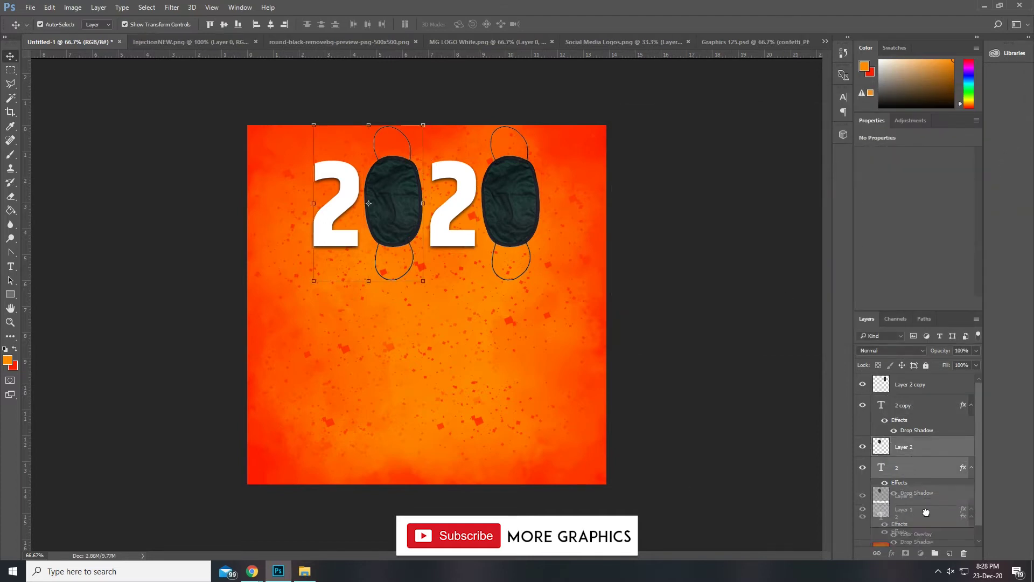
drag(918, 448, 905, 381)
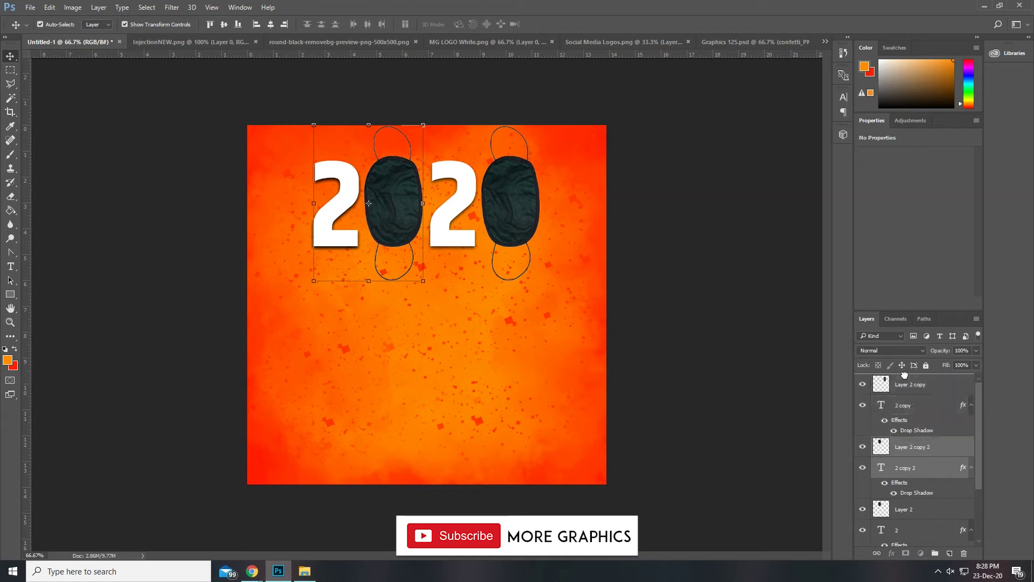
mouse_move(392, 227)
mouse_down()
mouse_move(426, 243)
mouse_move(392, 239)
mouse_move(391, 272)
mouse_move(391, 227)
mouse_up()
key(ctrl+alt+z)
key(ctrl+alt+z)
Step: Duplicate both 2s and the first mask, and move the copies straight down to form a second row reading 202
shift+click(907, 471)
drag(907, 471, 950, 553)
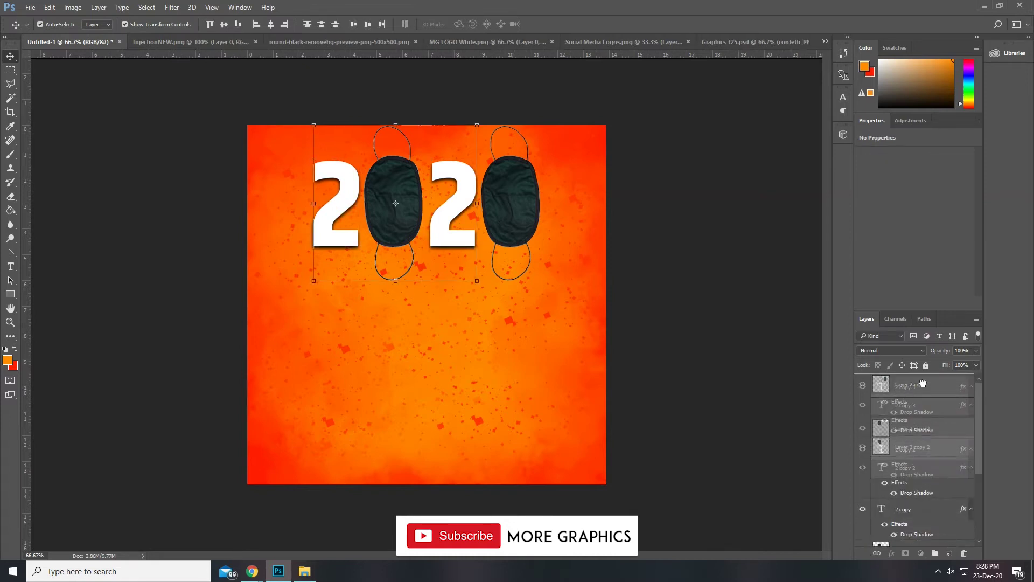
drag(413, 237, 439, 358)
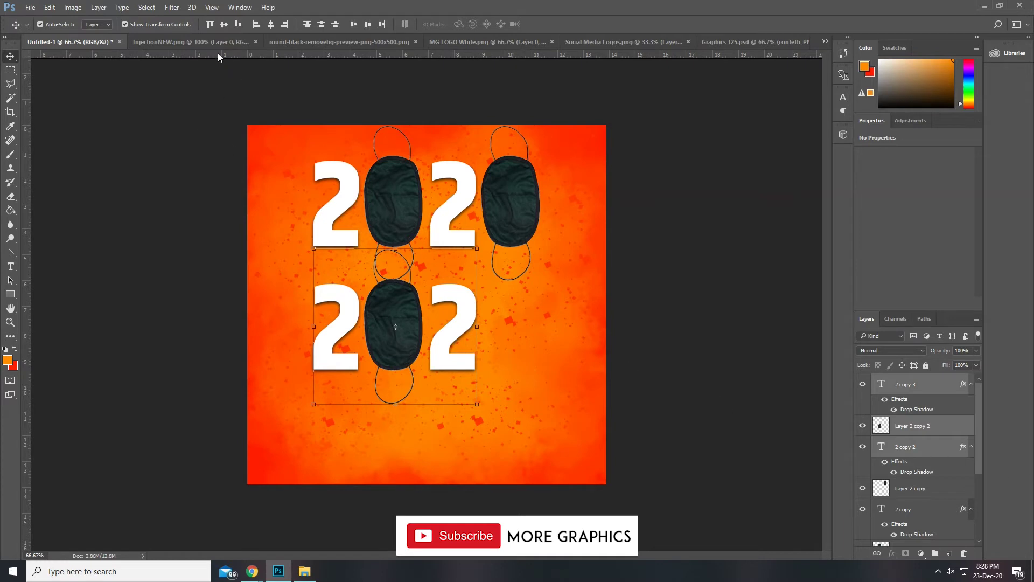
Step: Bring the syringe from InjectionNEW.png into the poster, scaled to about 48% and rotated upright as the 1 ending 2021
click(197, 40)
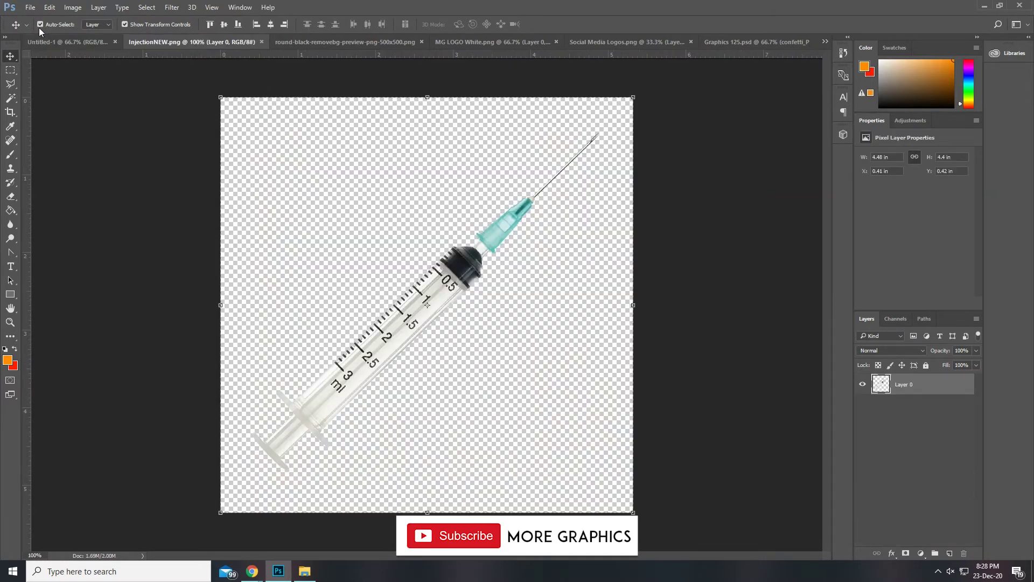
click(52, 39)
key(ctrl+v)
drag(554, 196, 421, 323)
drag(434, 406, 513, 337)
drag(499, 390, 499, 396)
drag(527, 338, 528, 333)
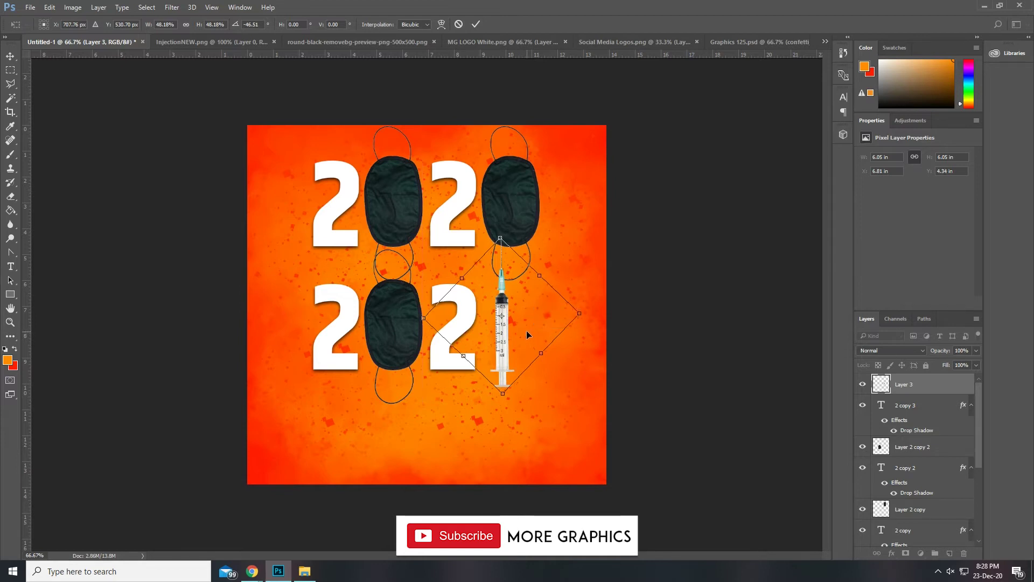
key(Return)
Step: Select the syringe, both lower 2s and the lower mask, and shift the 2021 row slightly right beneath 2020
ctrl+click(922, 410)
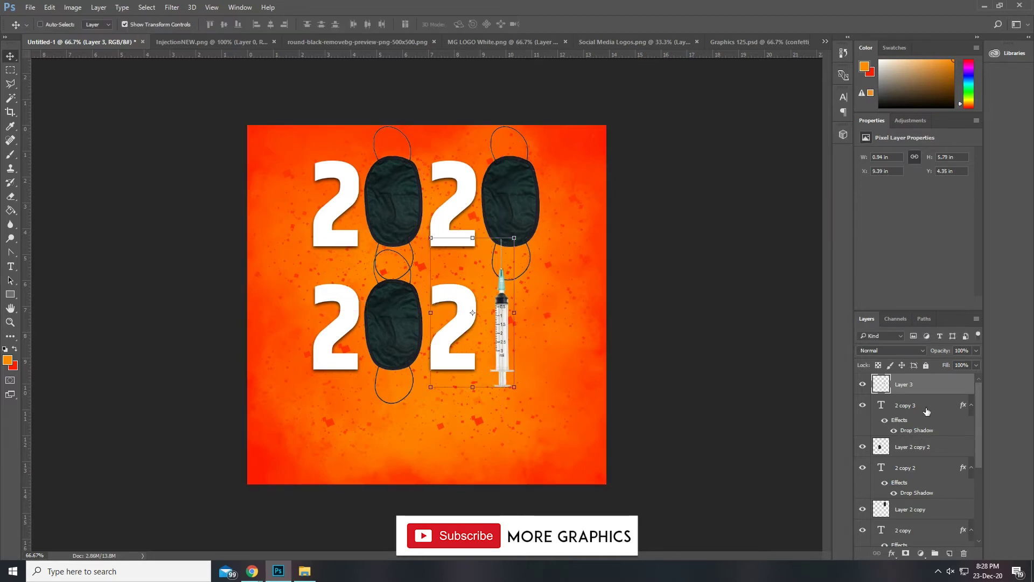
ctrl+click(920, 448)
ctrl+click(921, 469)
drag(456, 333, 467, 333)
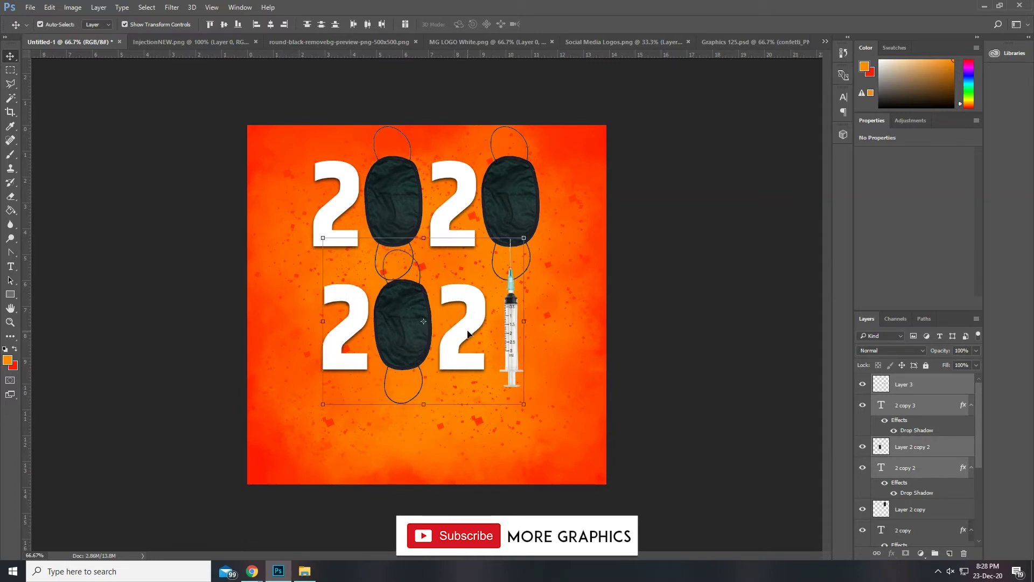
Step: Look through the open documents for the greeting lettering, checking the Navvarshabhinandan layer in Graphics 125.psd
click(11, 70)
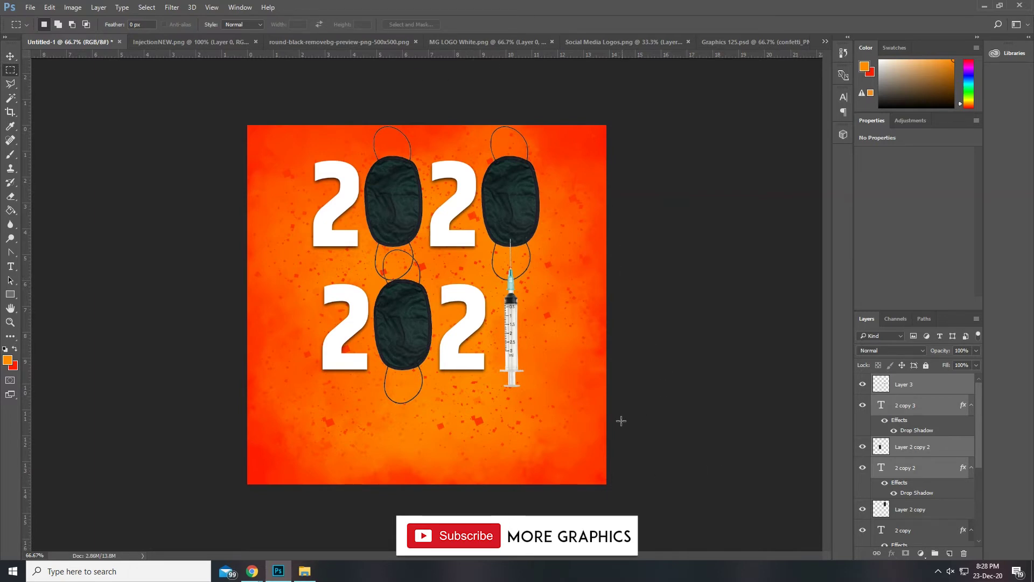
click(500, 40)
click(621, 40)
click(729, 44)
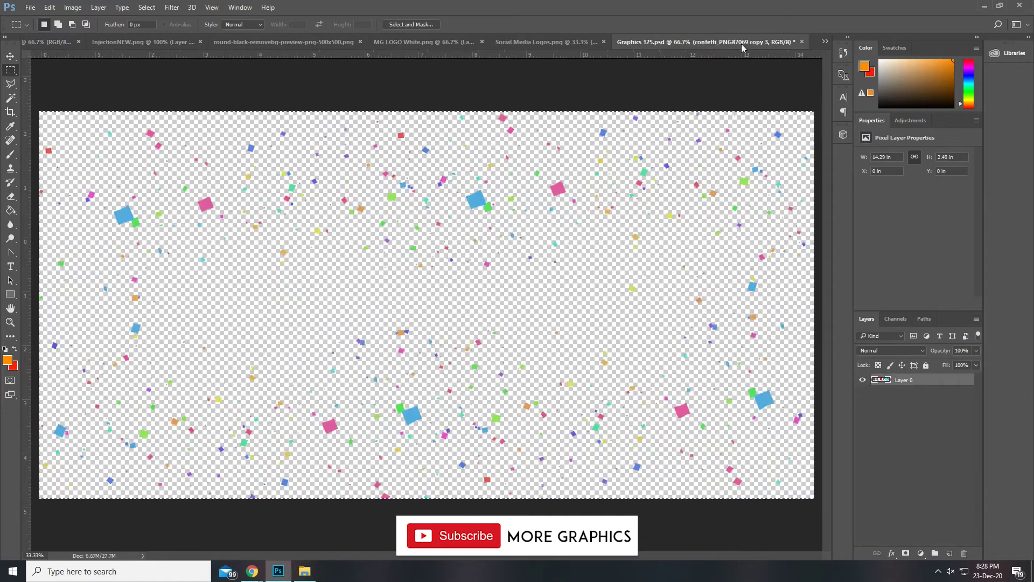
click(541, 43)
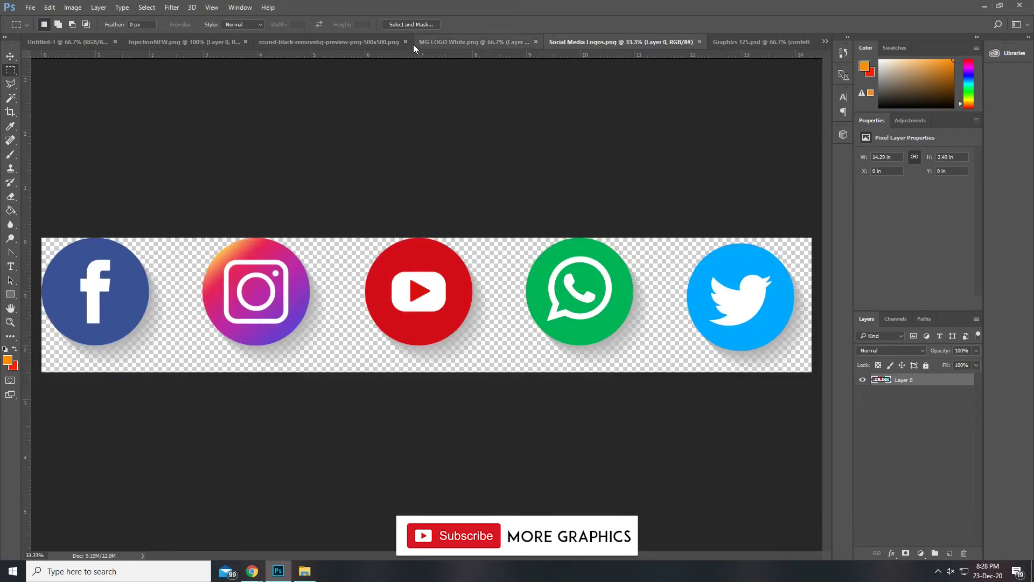
click(413, 44)
click(192, 43)
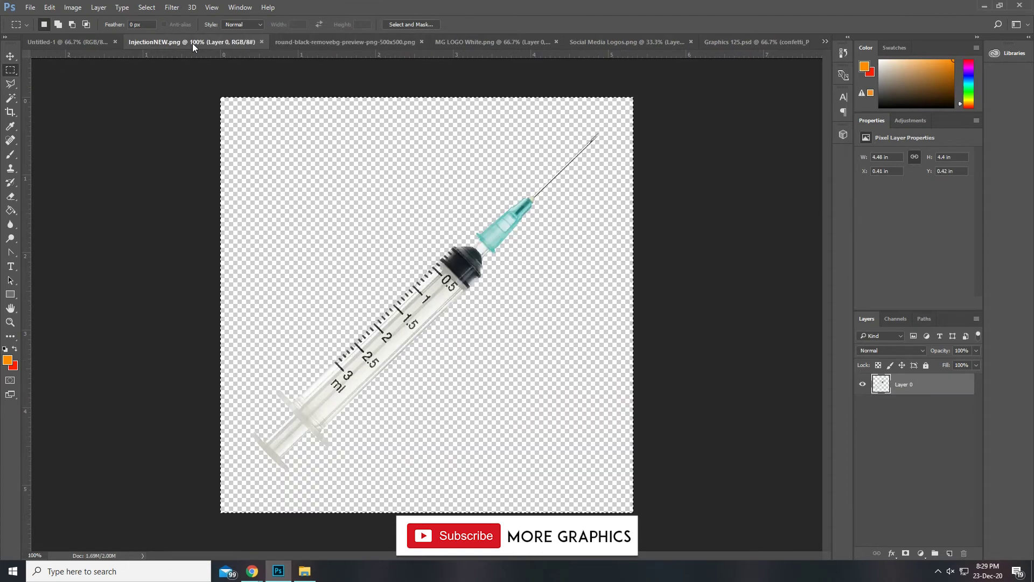
click(641, 40)
click(738, 43)
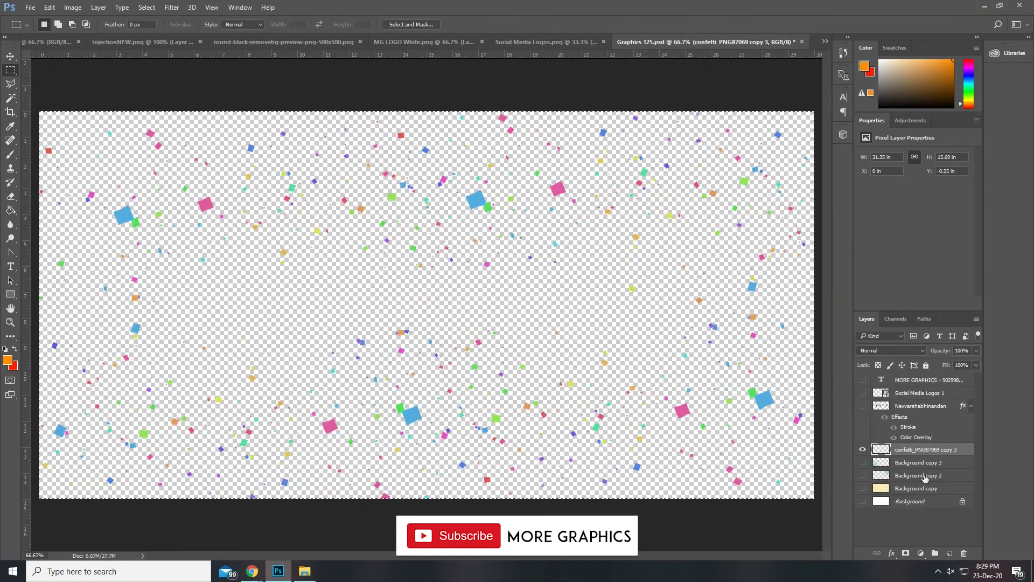
click(863, 406)
click(862, 405)
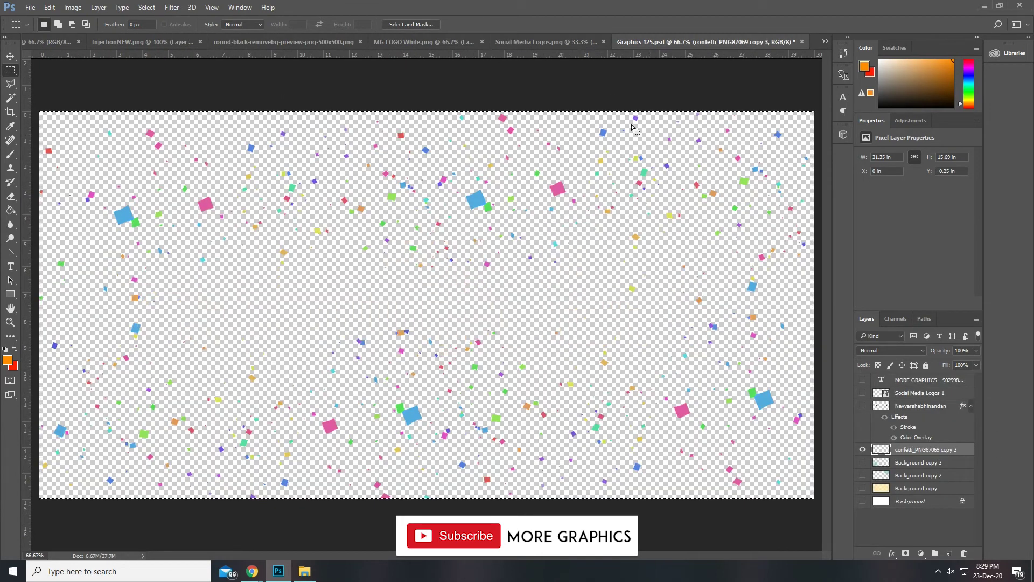
click(542, 42)
click(825, 41)
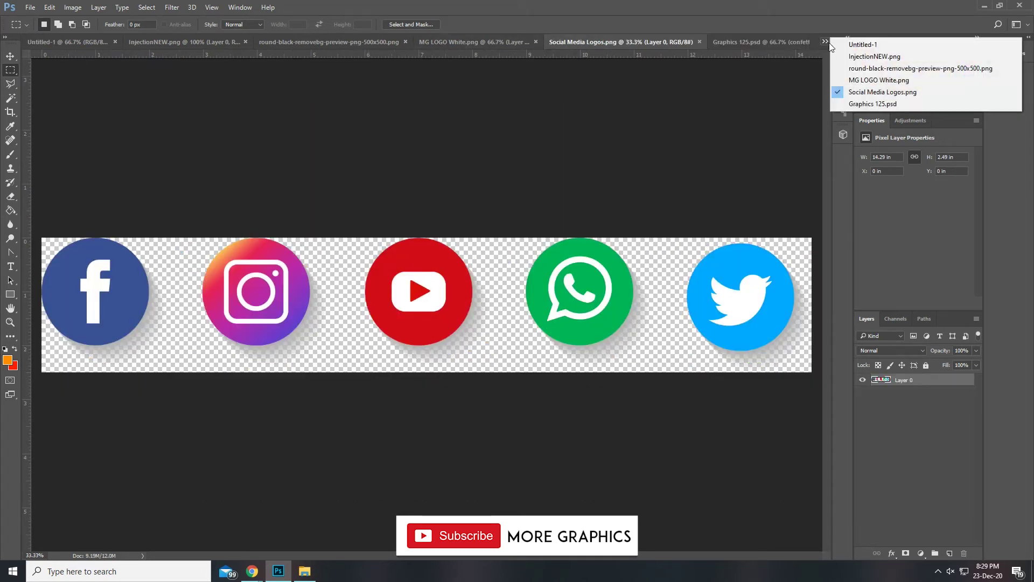
click(781, 46)
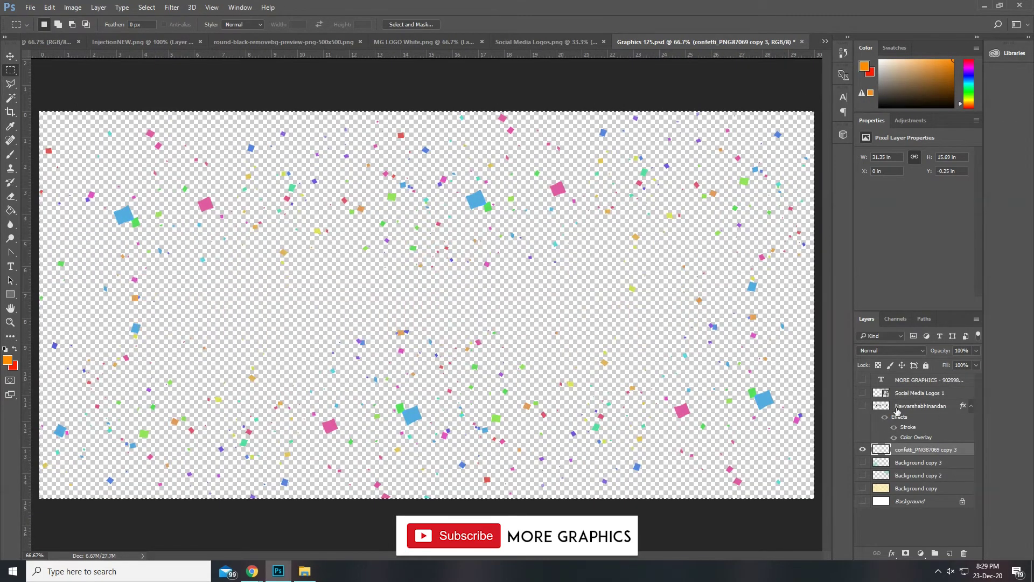
Step: Remove the Stroke and Color Overlay effects from the Navvarshabhinandan layer in Graphics 125.psd
click(897, 411)
right_click(897, 411)
click(965, 409)
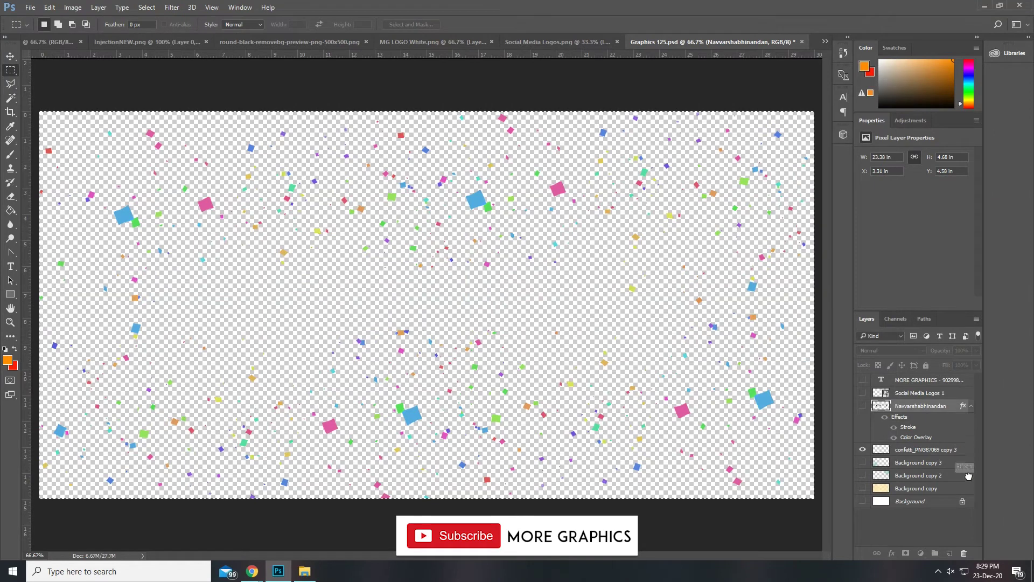
drag(966, 554, 965, 553)
Step: Duplicate the Navvarshabhinandan layer into the Untitled-1 document, keeping its name, and return to the poster
right_click(910, 408)
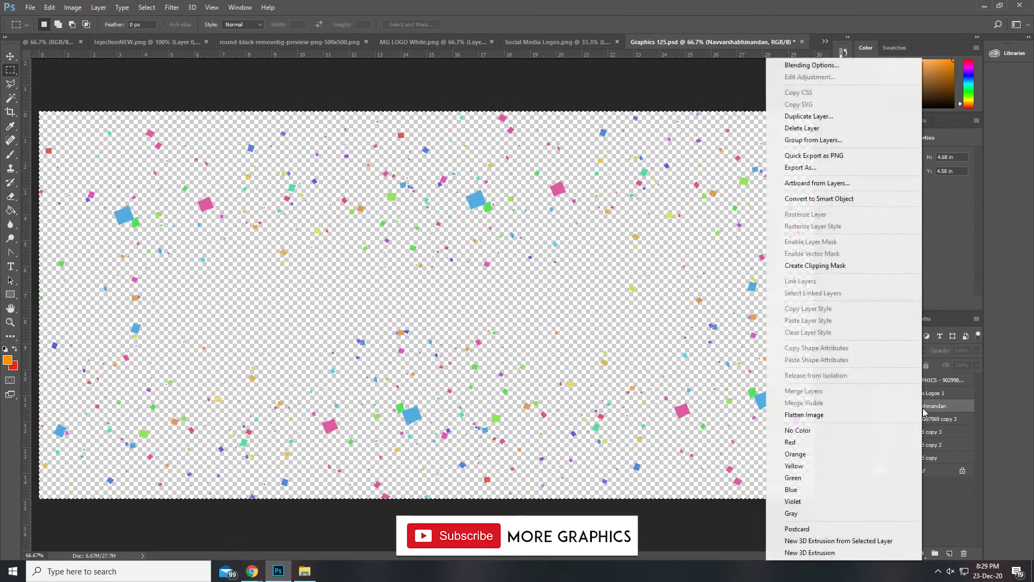
click(808, 116)
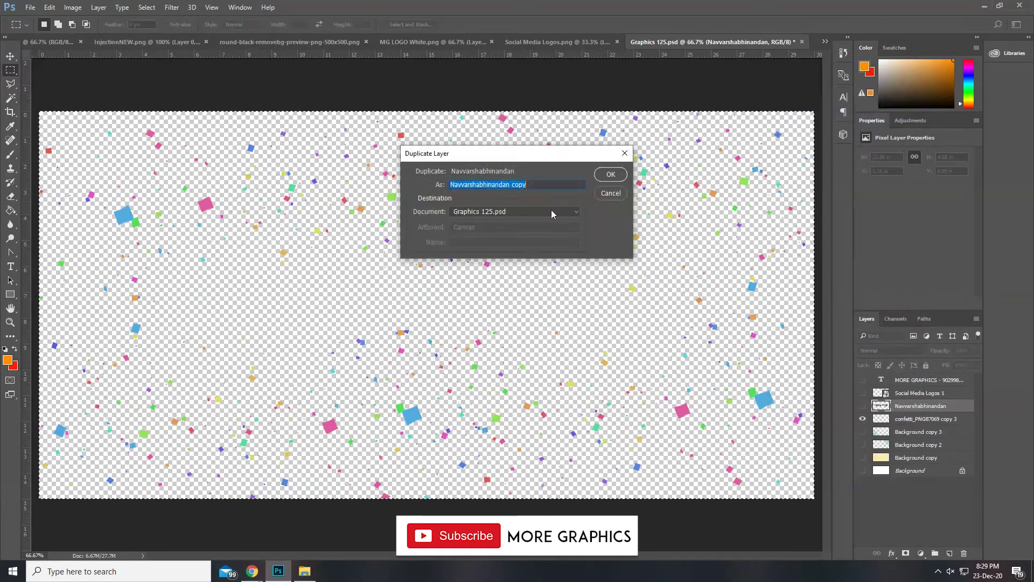
click(495, 212)
click(512, 222)
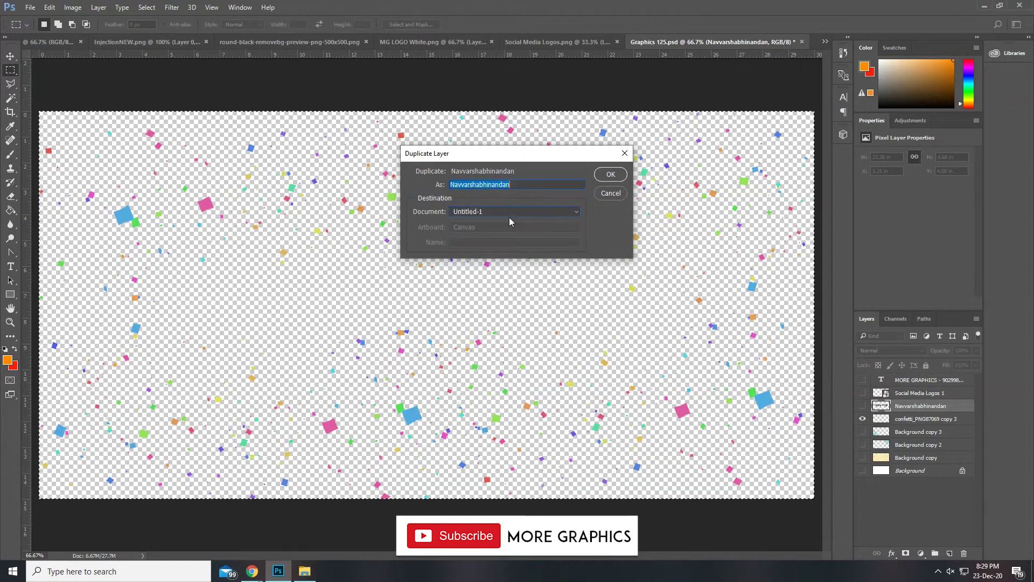
click(610, 174)
click(54, 41)
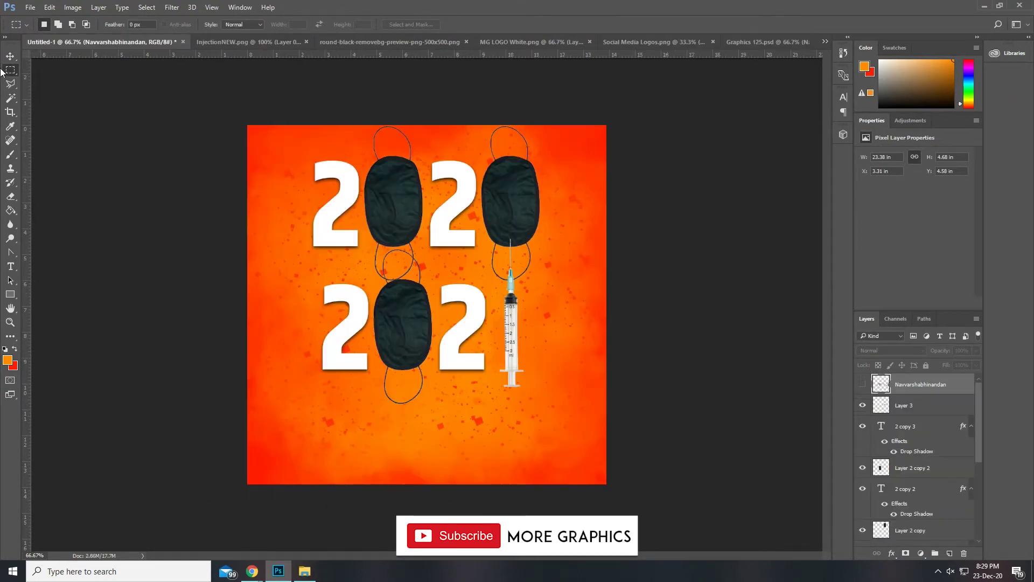
Step: Make the Navvarshabhinandan layer visible, scale it down to about 8.25 in wide, and place it beneath the 2021 row
click(10, 56)
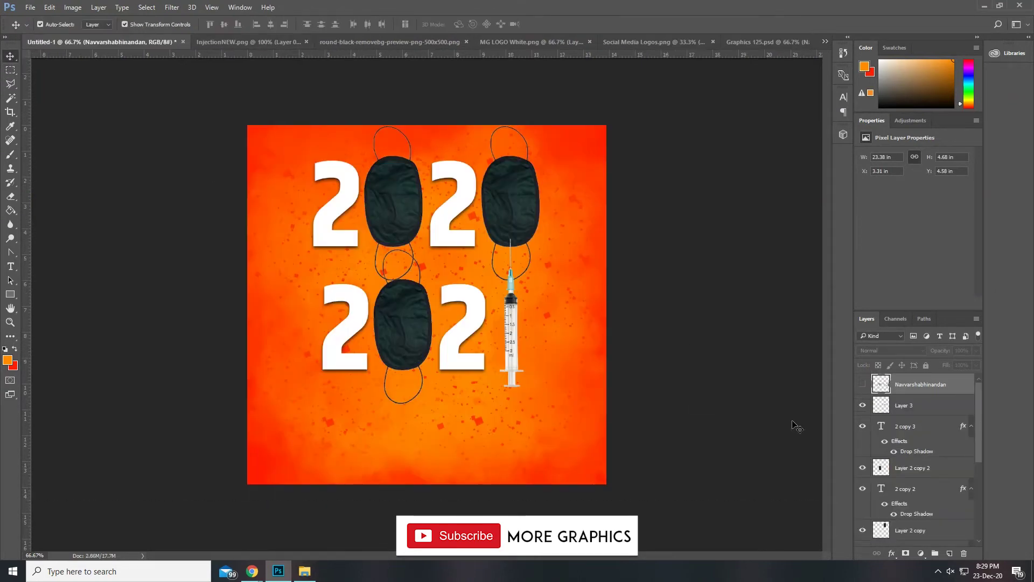
click(861, 384)
drag(333, 244, 547, 285)
drag(659, 316, 467, 420)
drag(466, 418, 547, 435)
drag(512, 405, 512, 413)
key(Return)
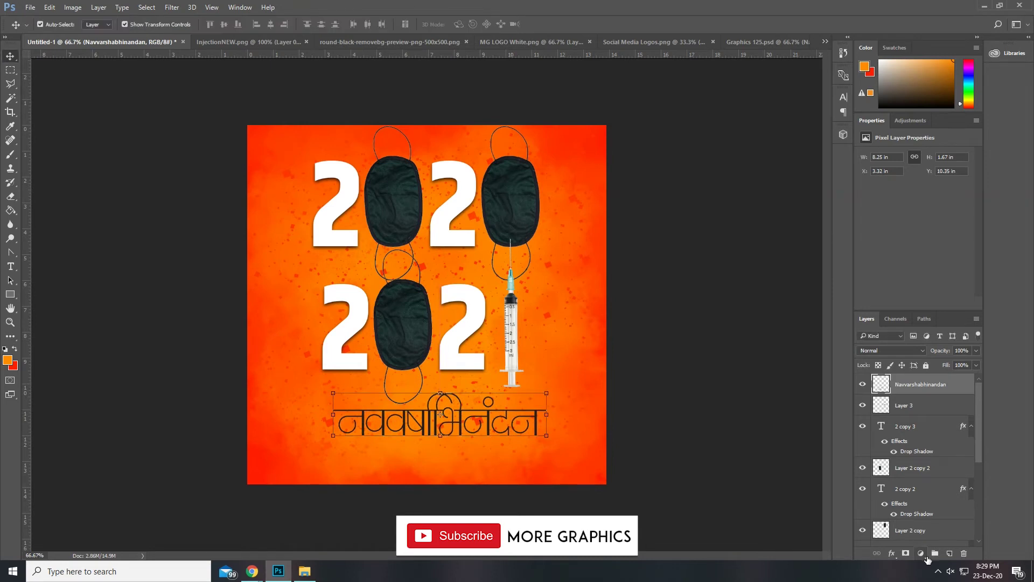
Step: Add a Color Overlay to the Marathi greeting in dark brown 2f0900 at 100% opacity
click(893, 553)
click(923, 499)
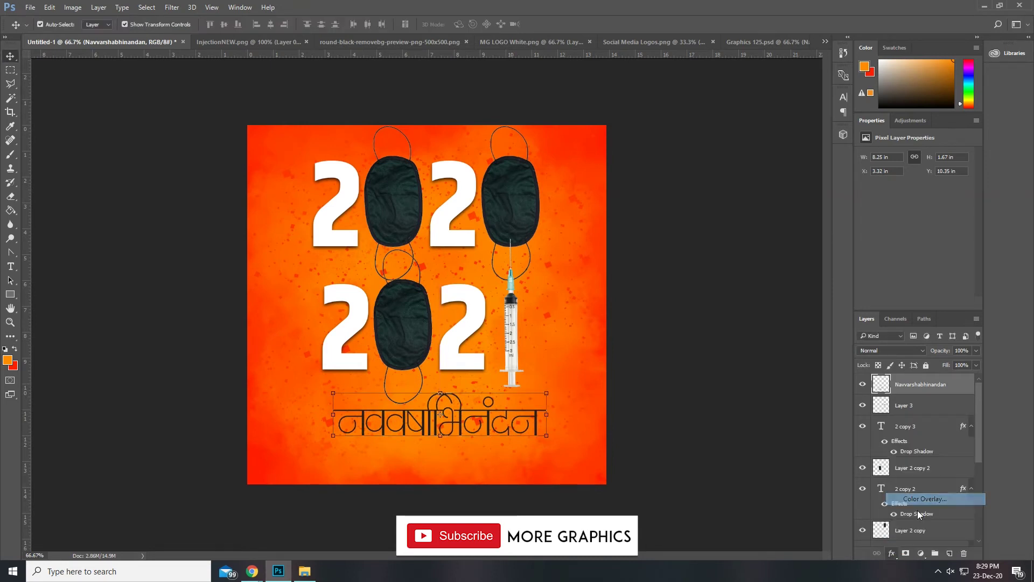
click(871, 137)
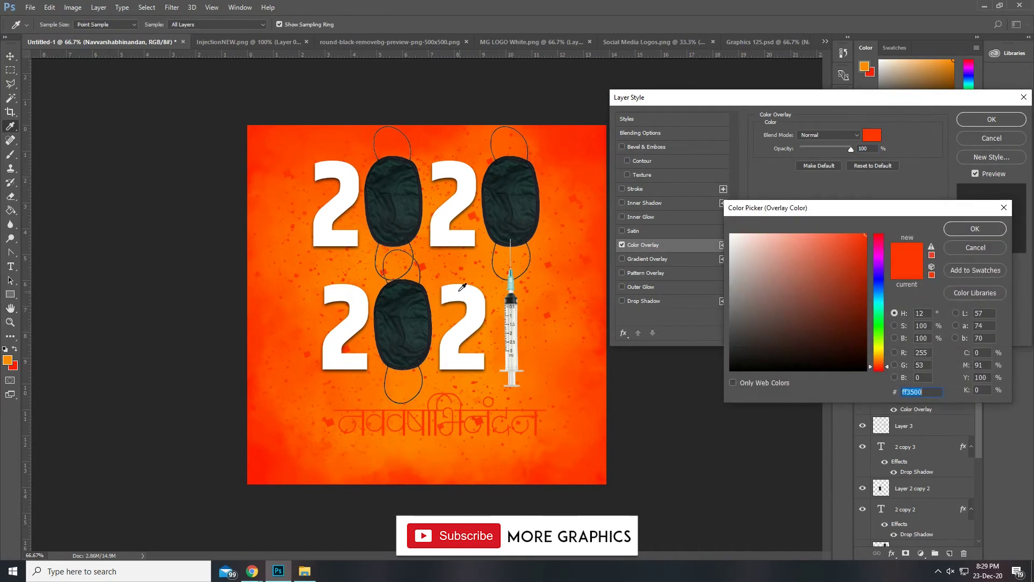
click(444, 272)
mouse_move(880, 357)
mouse_down()
mouse_move(880, 344)
mouse_move(848, 319)
mouse_move(879, 346)
mouse_up()
click(594, 474)
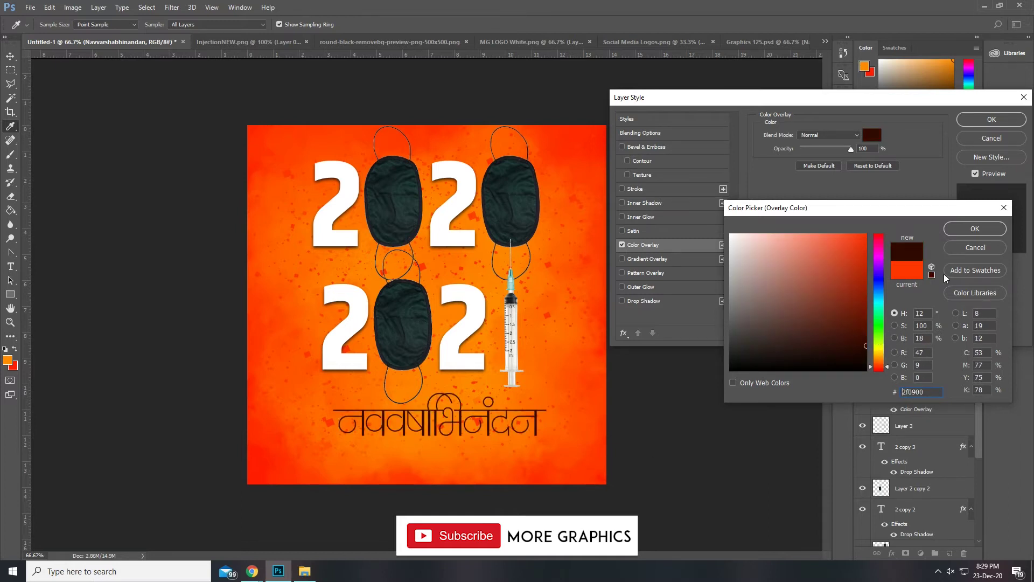
click(975, 227)
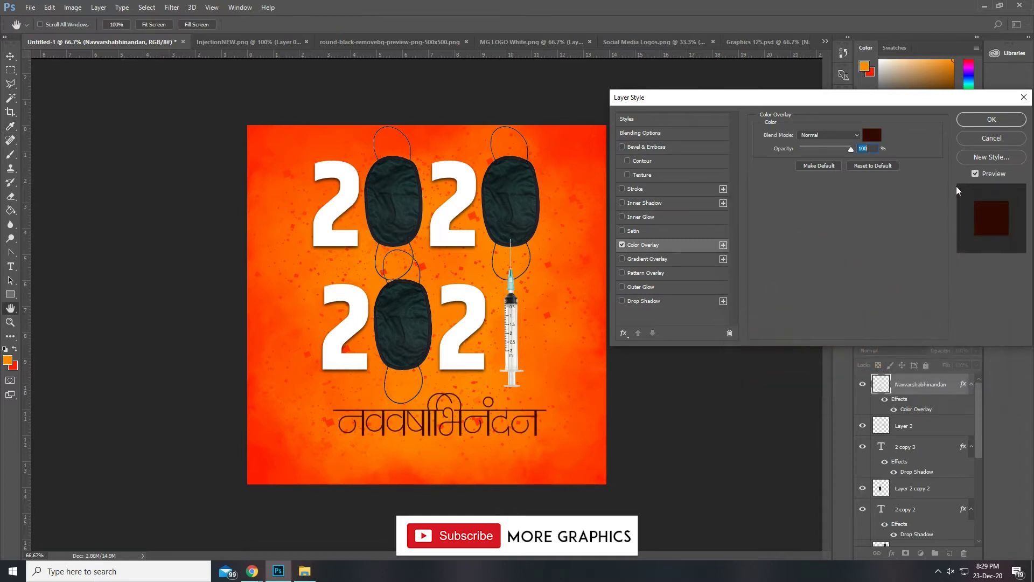
Step: Add a 1 px outside Stroke in orange ff7800 to the Marathi greeting and apply the layer style
click(633, 189)
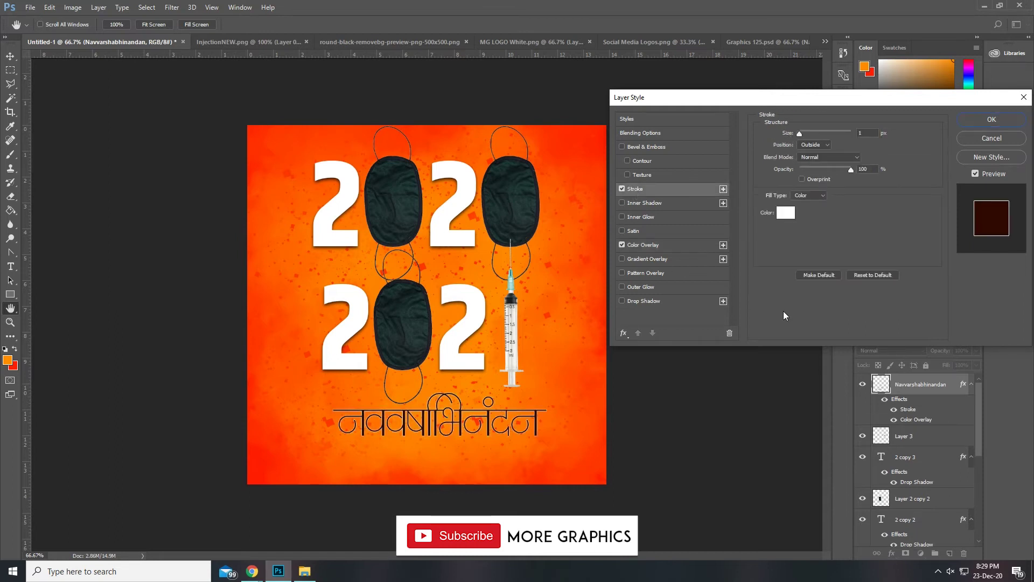
click(784, 213)
click(585, 472)
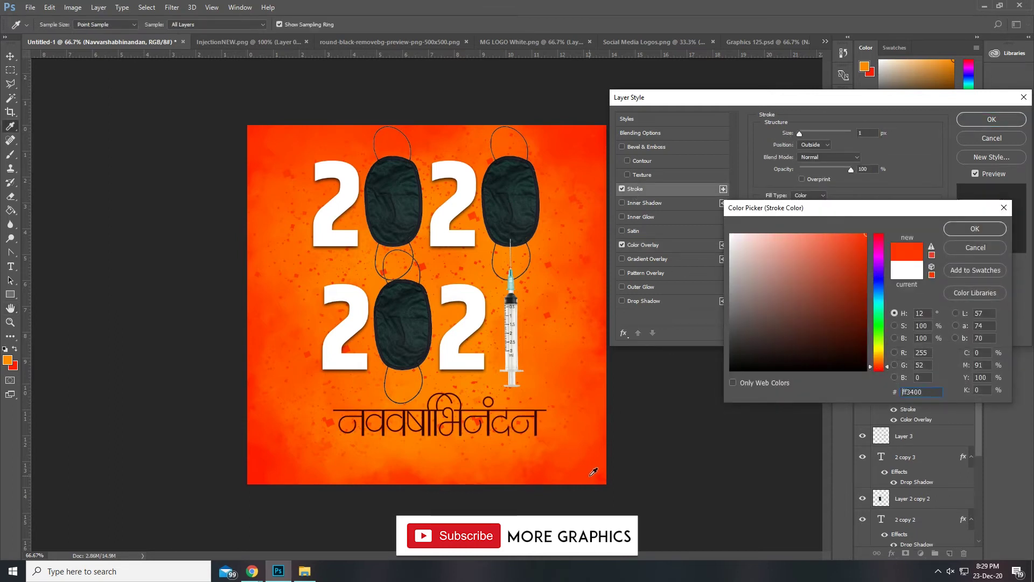
click(467, 463)
click(444, 443)
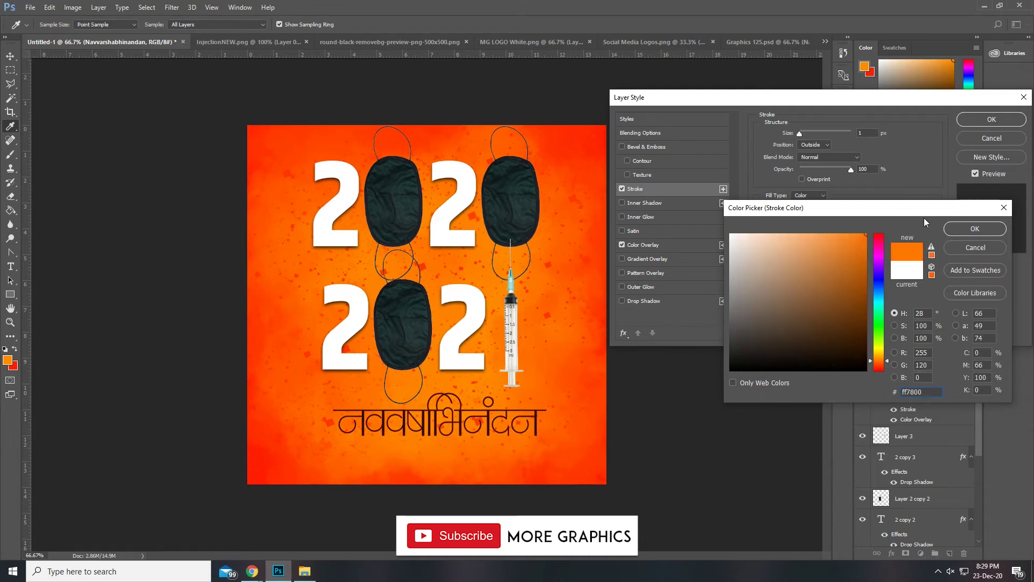
click(970, 229)
drag(803, 134, 802, 136)
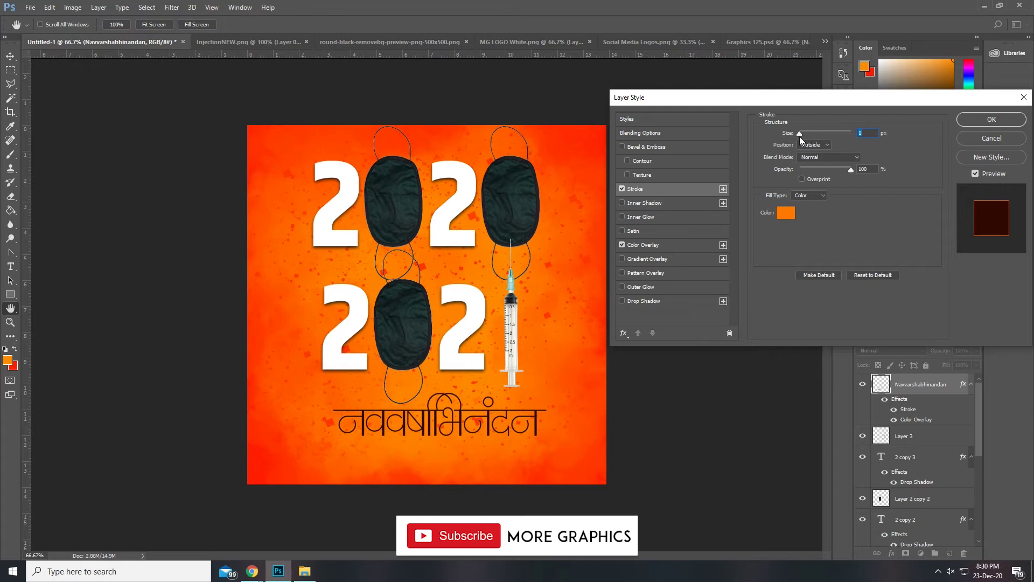
click(1005, 119)
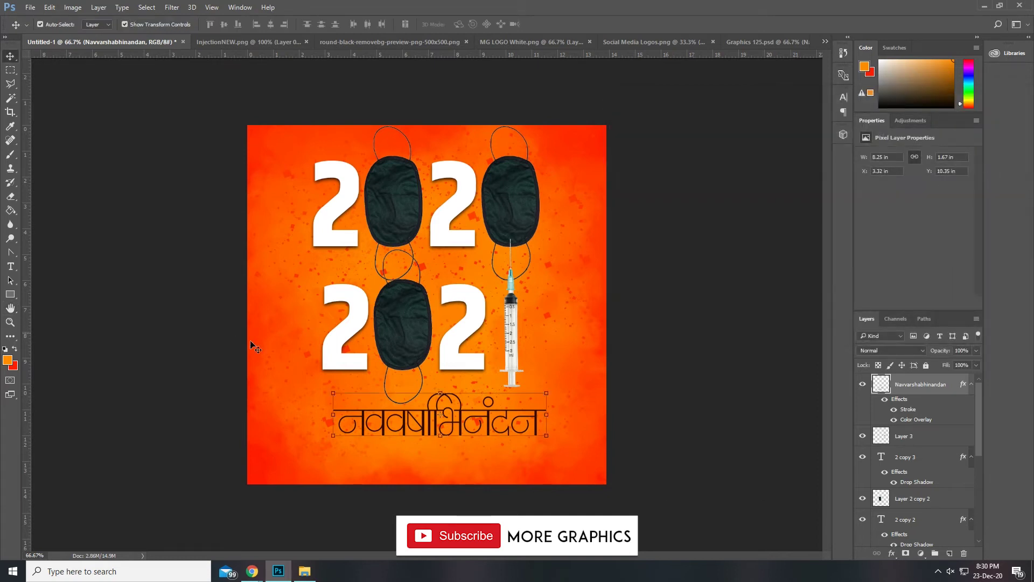
Step: Switch to Chrome and review the English New Year message on the Google Input Tools page, selecting its first paragraph
mouse_move(252, 570)
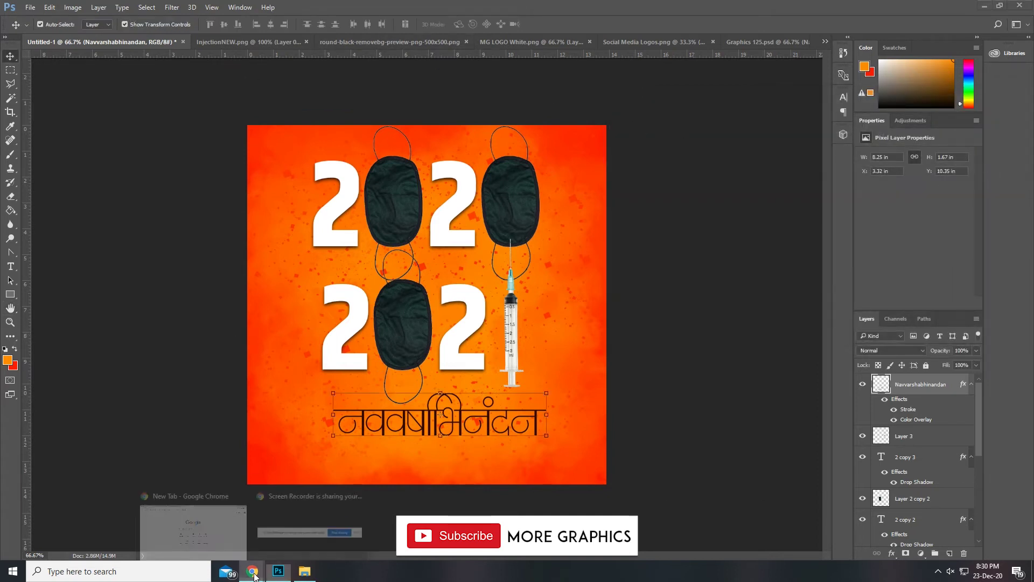
click(212, 533)
click(323, 9)
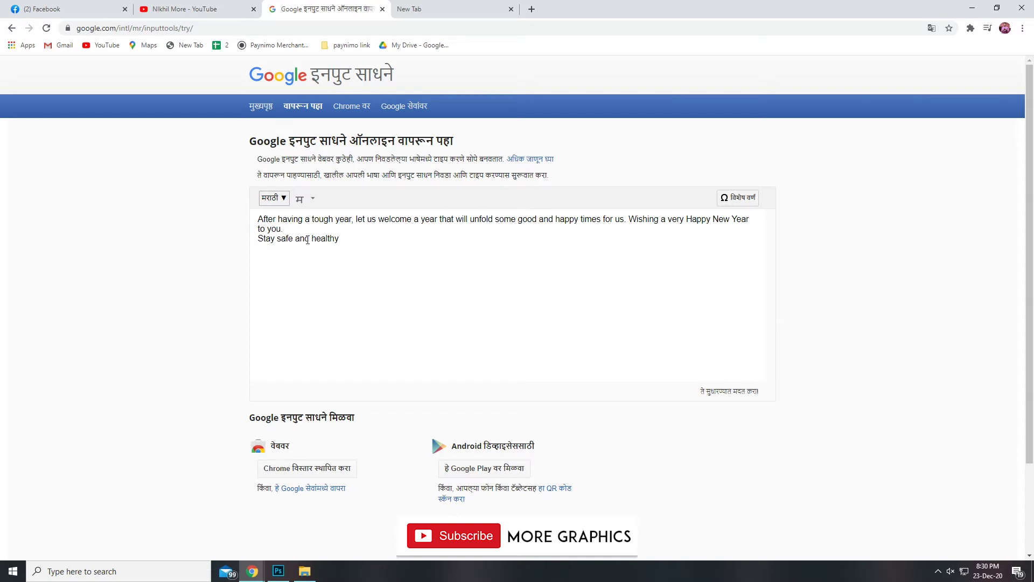
drag(289, 233, 235, 224)
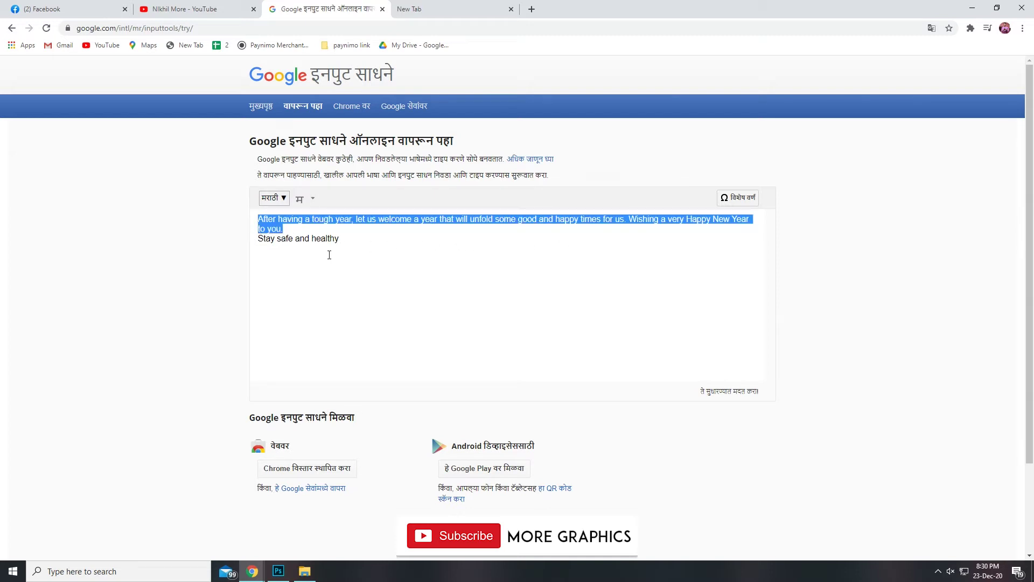
click(498, 246)
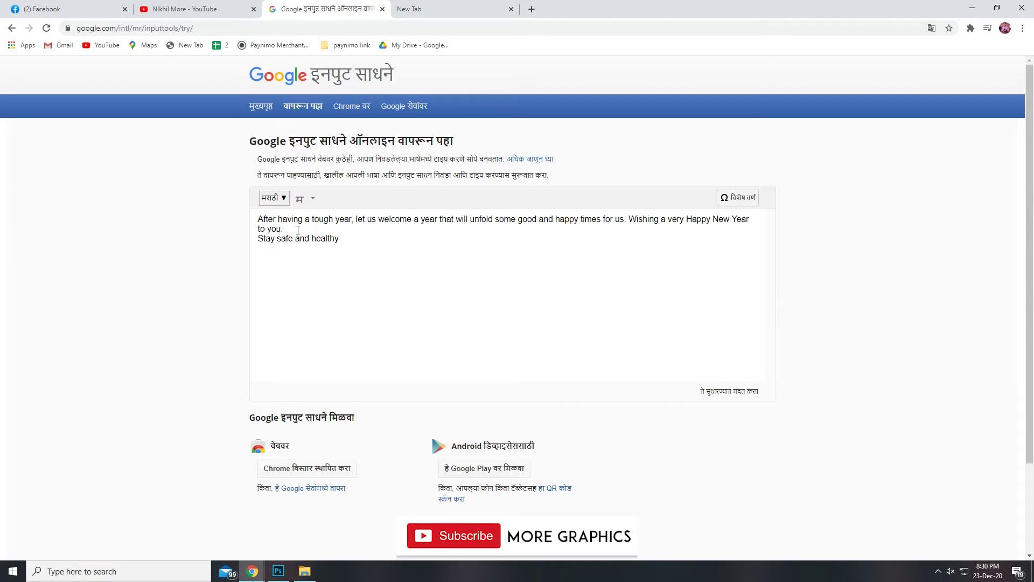
drag(297, 230, 223, 215)
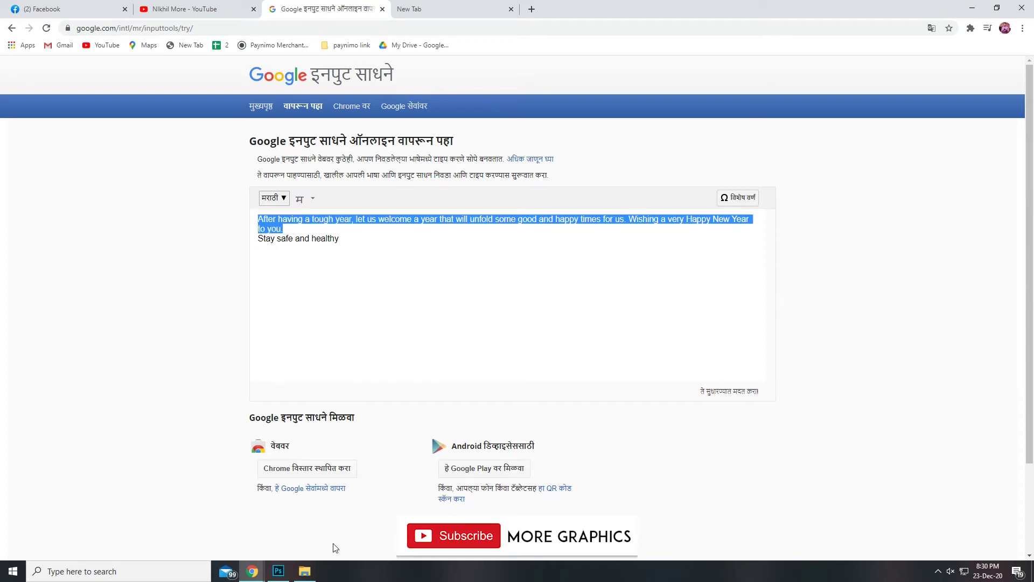
click(251, 572)
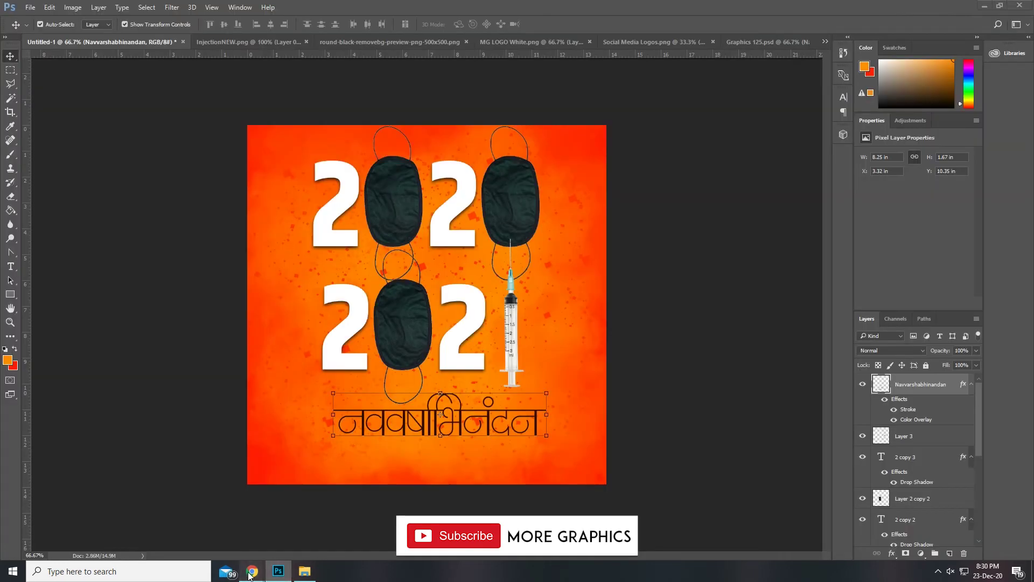
mouse_move(249, 575)
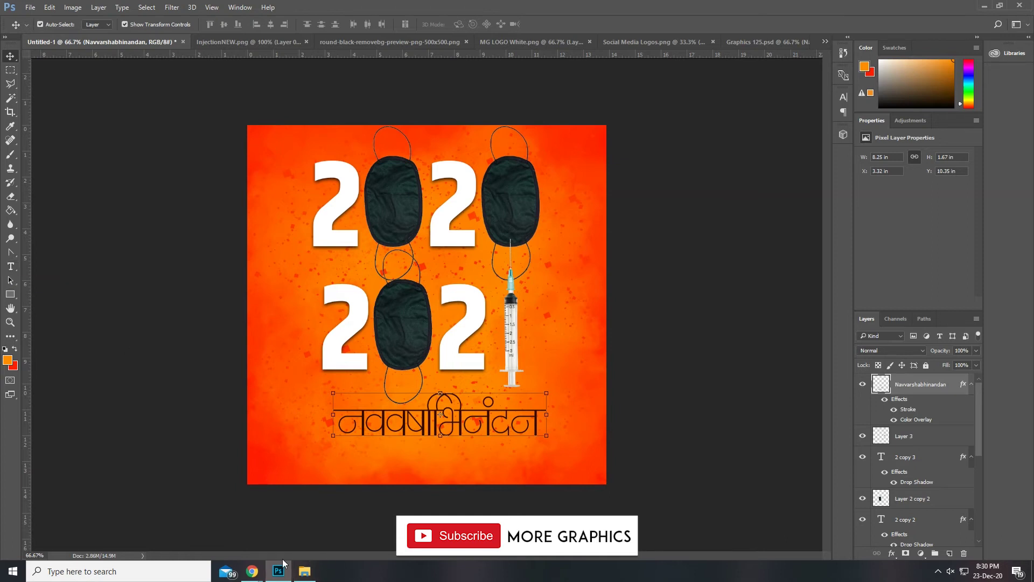
click(303, 570)
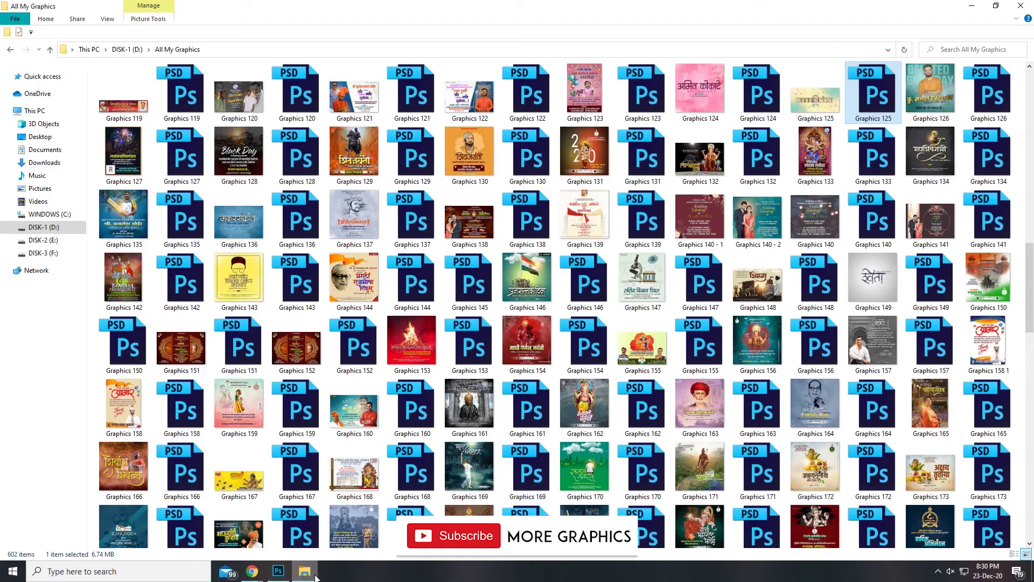
click(277, 571)
Step: Copy "Stay safe and healthy" from the Google Input Tools page in Chrome and place it as a new text layer below the Marathi greeting in Photoshop
mouse_move(252, 571)
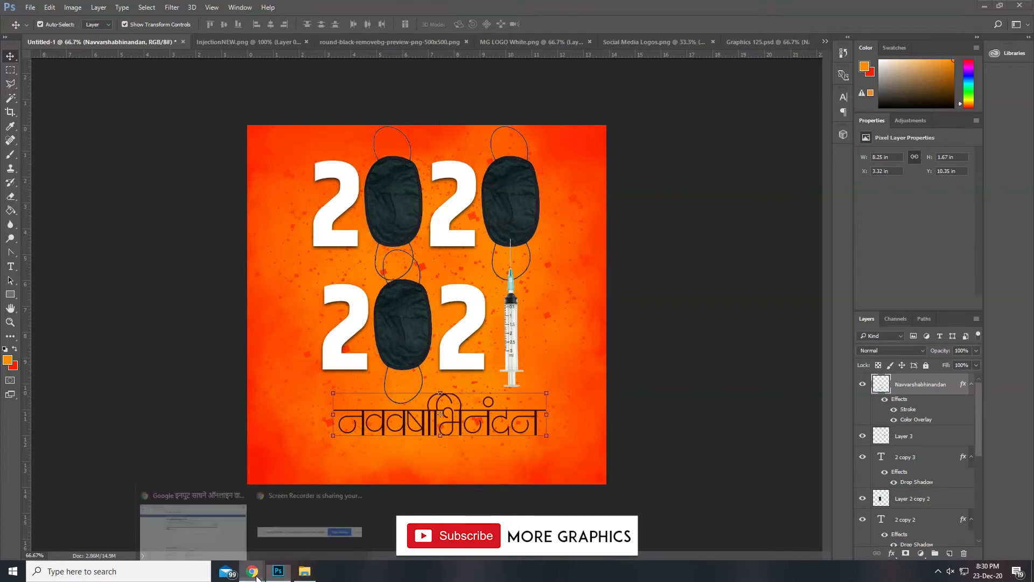
click(193, 520)
triple_click(339, 239)
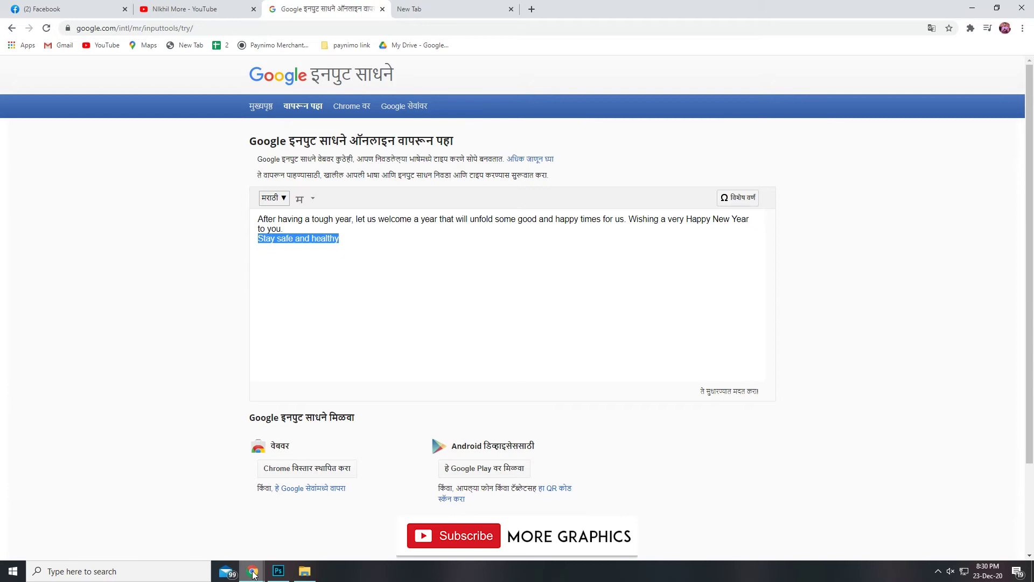
click(278, 571)
click(10, 267)
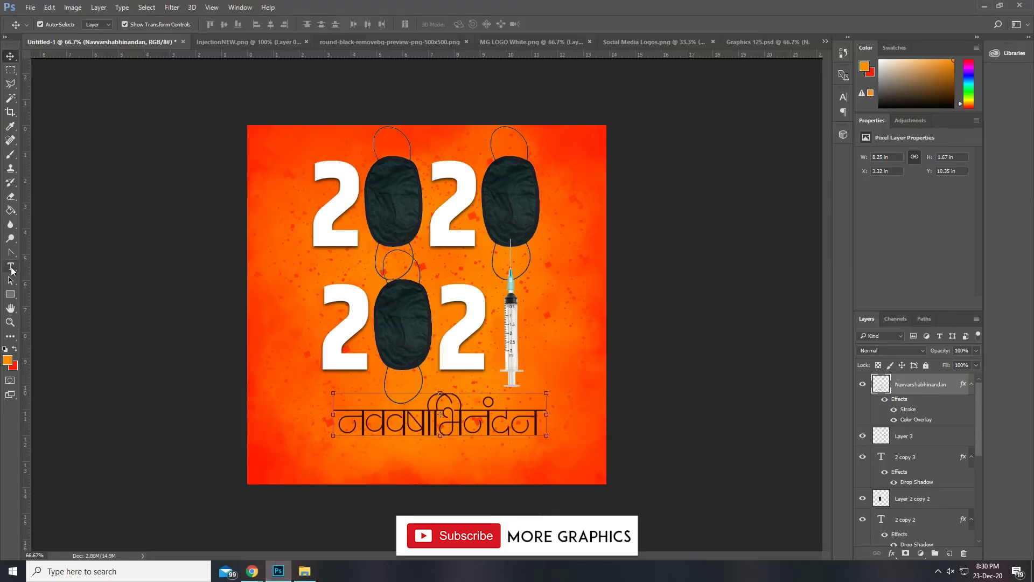
click(307, 442)
text(Stay safe and healthy)
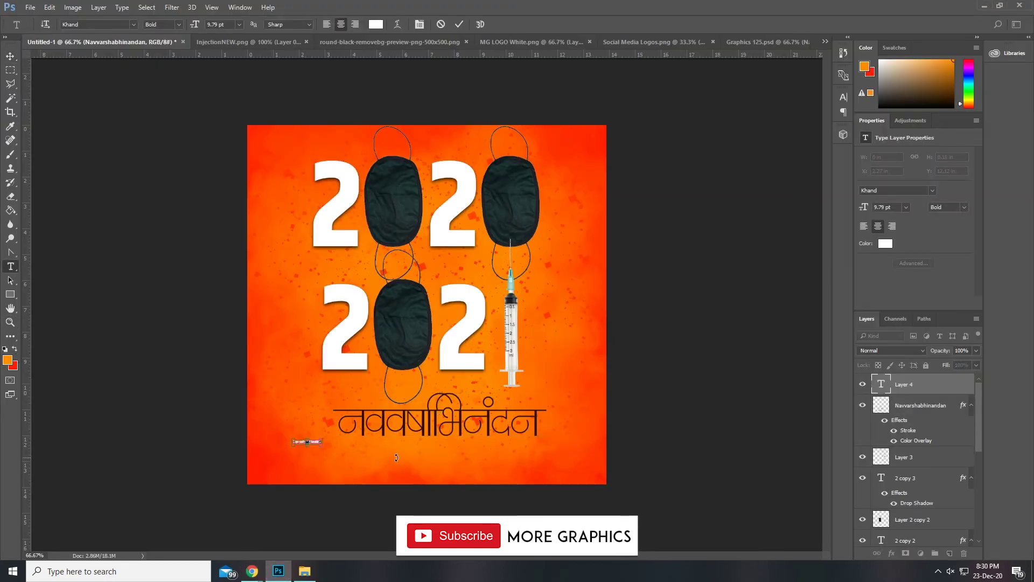
Step: Enlarge the "Stay safe and healthy" text to about 67 pt and centre it directly beneath the Marathi greeting
click(11, 56)
drag(323, 446, 525, 531)
drag(469, 464, 537, 472)
key(Return)
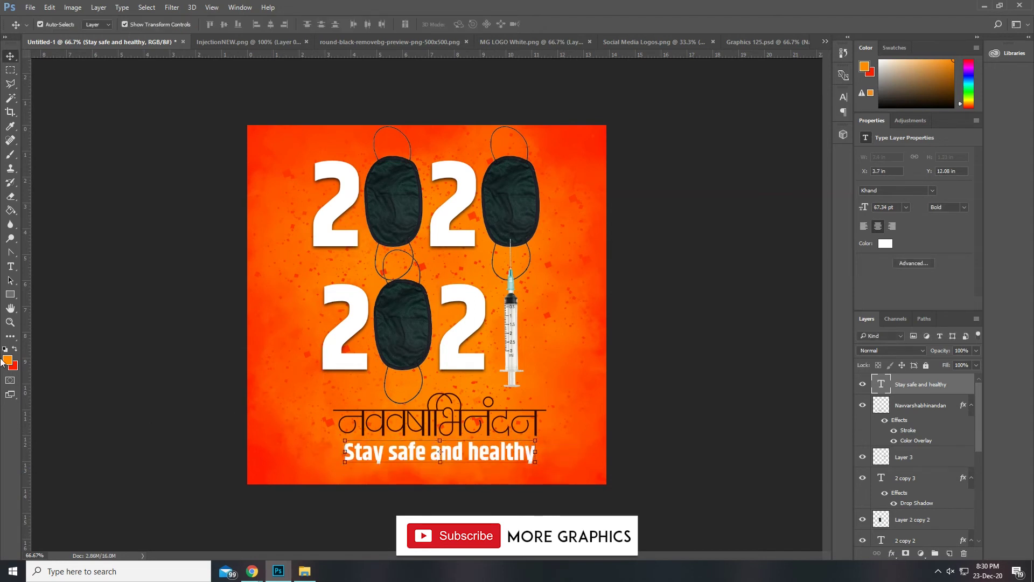
Step: Capitalise the wish line's words so that it reads "Stay Safe and Healthy"
click(11, 266)
drag(395, 452, 390, 453)
text(S)
drag(475, 454, 470, 454)
text(H)
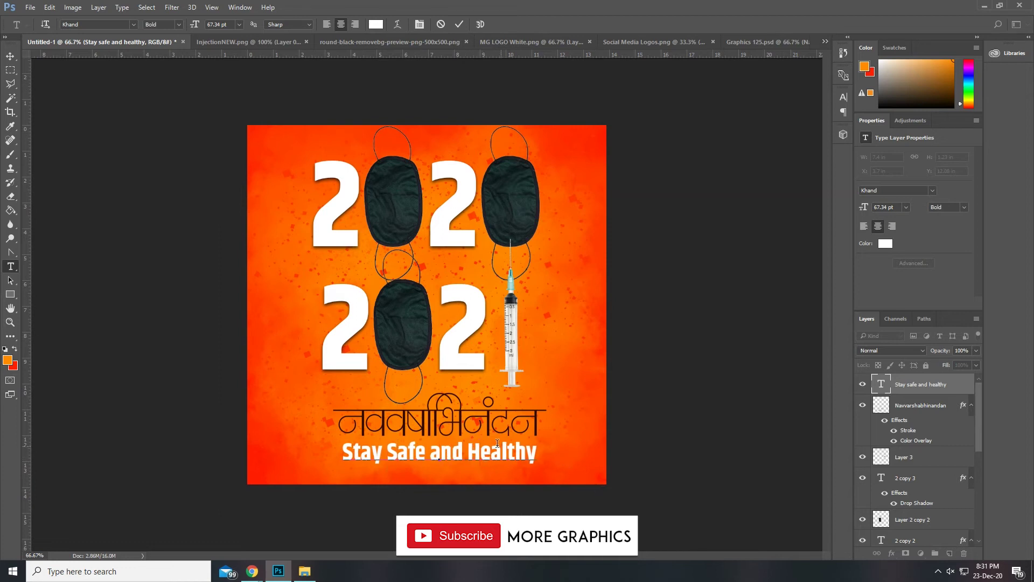
click(10, 56)
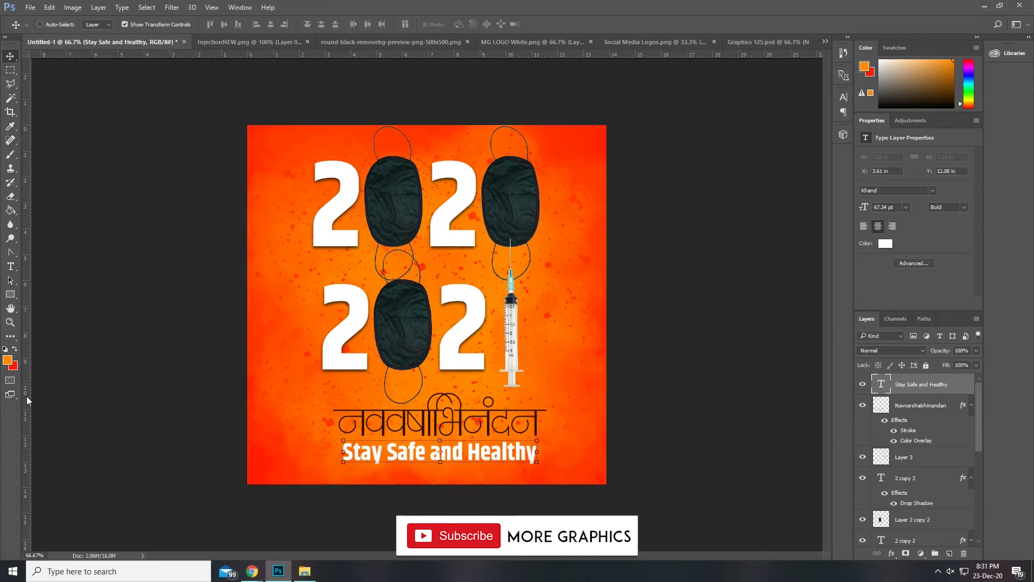
click(11, 266)
click(393, 461)
key(ctrl+a)
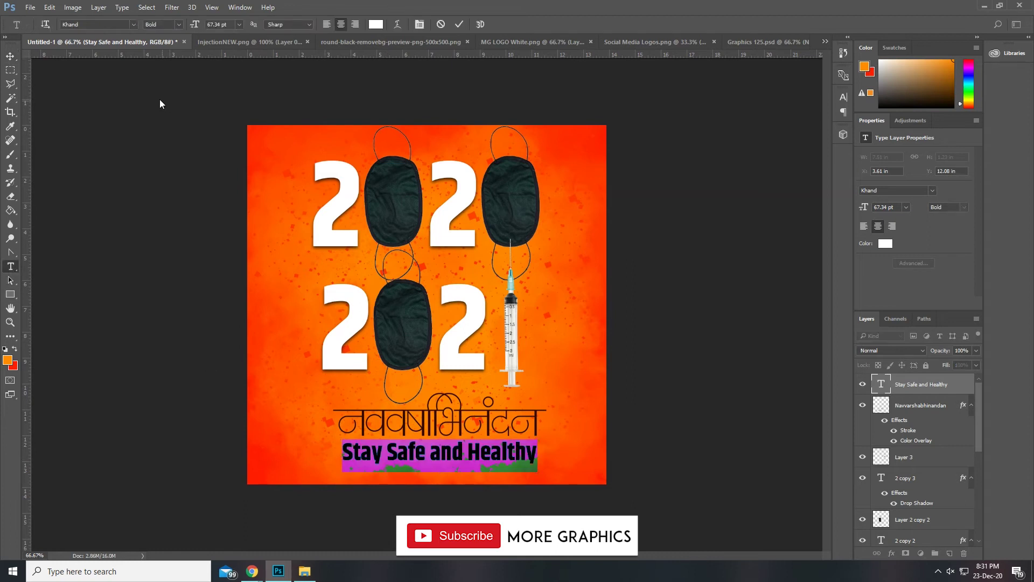
text(a)
click(90, 24)
text(ad)
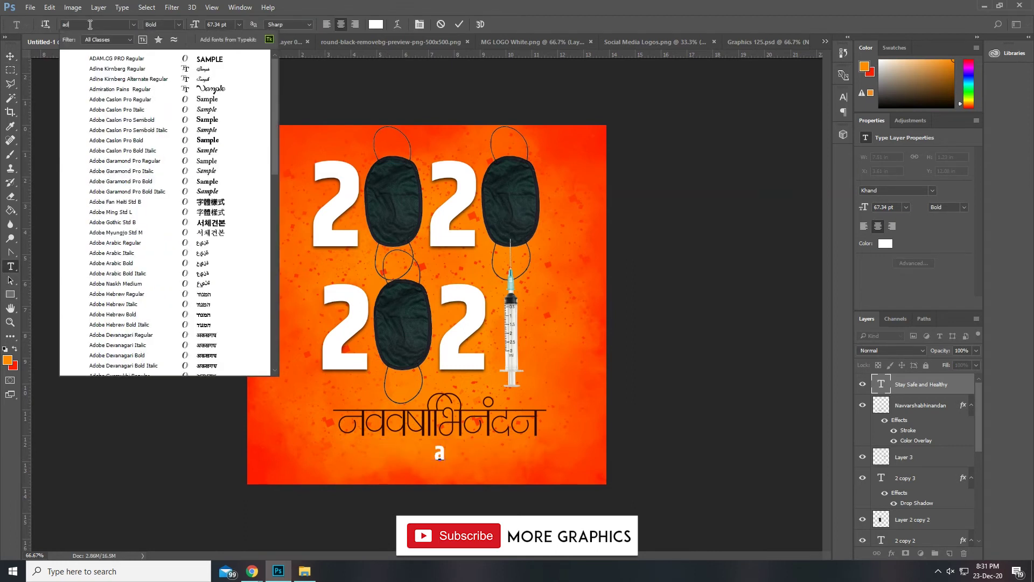
click(139, 60)
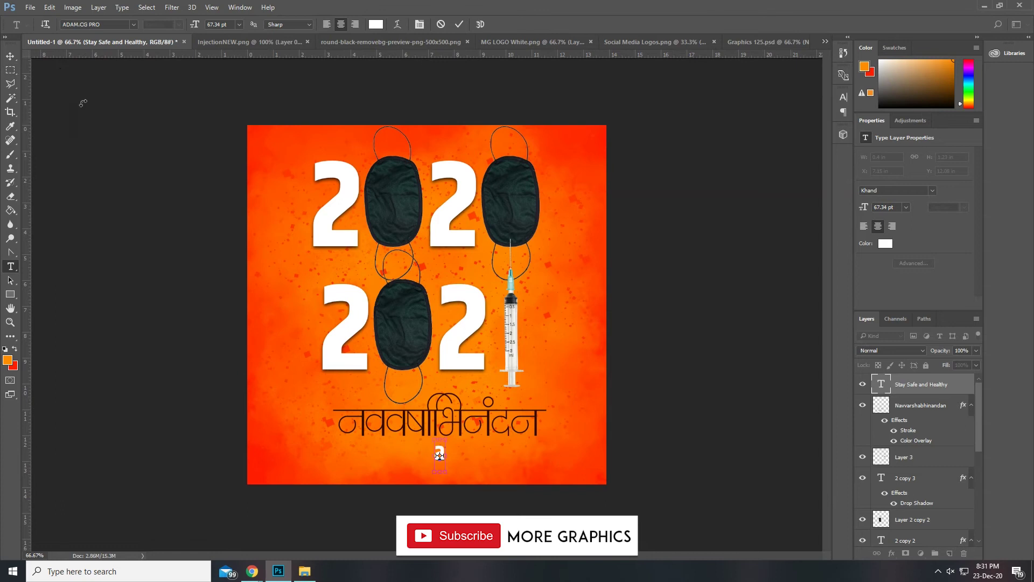
click(10, 70)
key(ctrl+z)
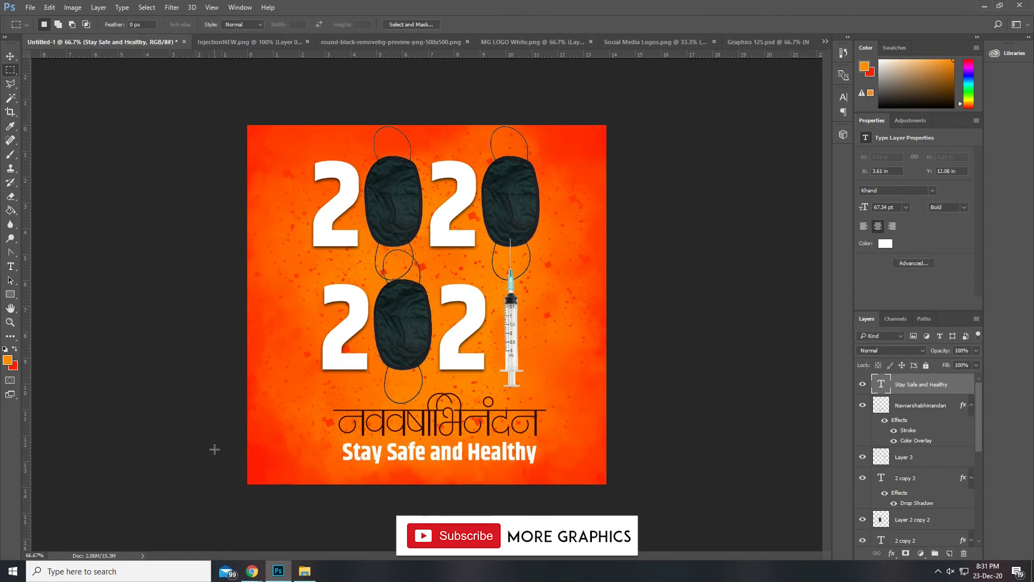
Step: Change the font of the whole "Stay Safe and Healthy" line to ADAM.CG PRO
click(10, 267)
click(376, 467)
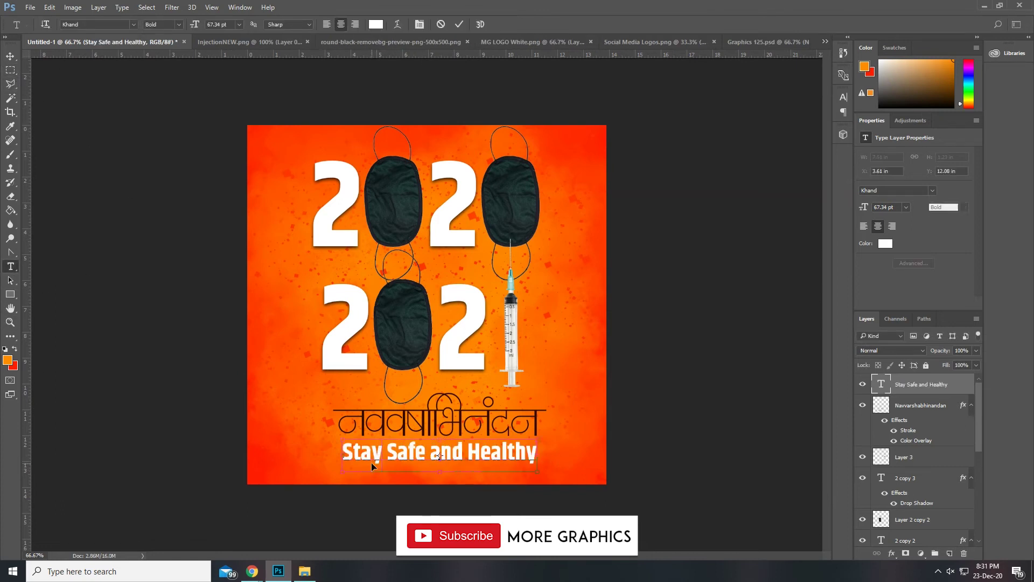
key(ctrl+a)
click(108, 23)
text(a)
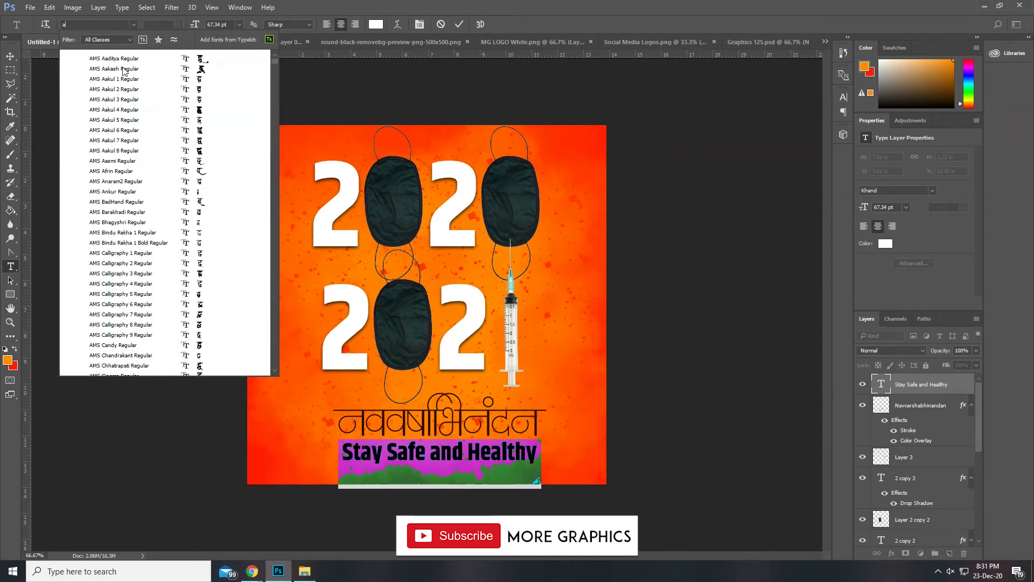
text(d)
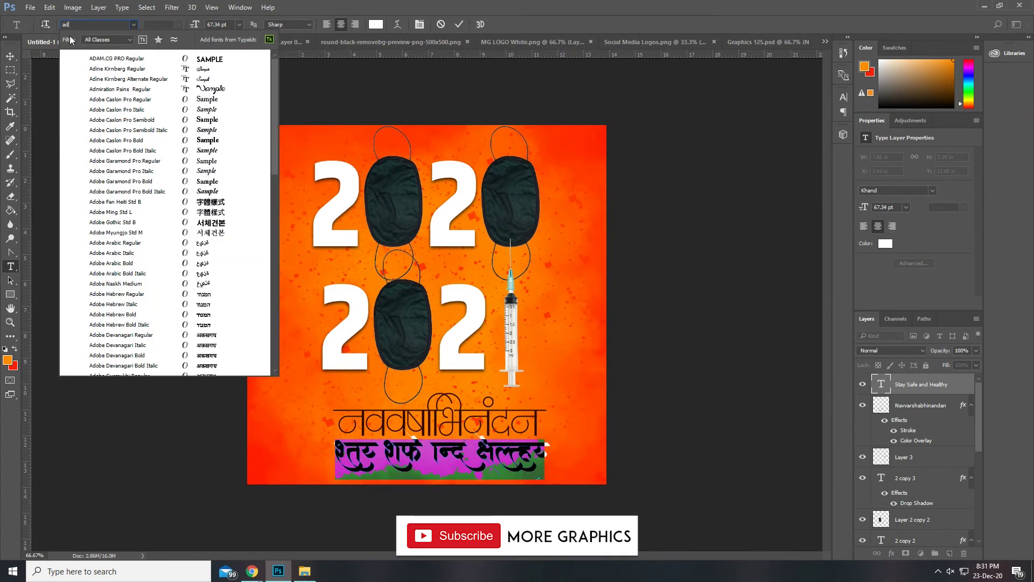
click(123, 61)
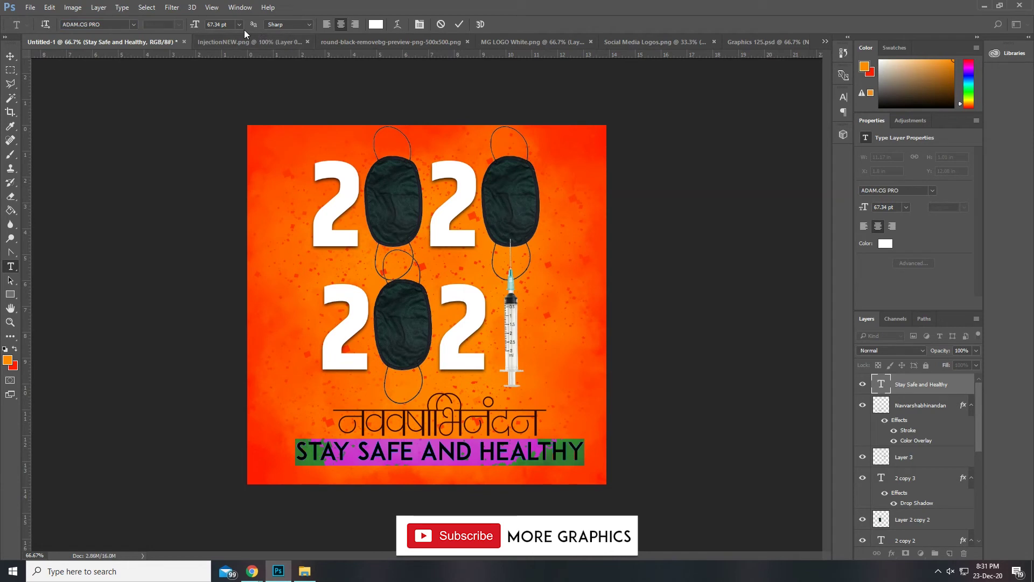
Step: Scale the "Stay Safe and Healthy" text down to about 35 pt, centred just beneath the Marathi greeting
click(10, 56)
key(ctrl+t)
drag(535, 470, 495, 450)
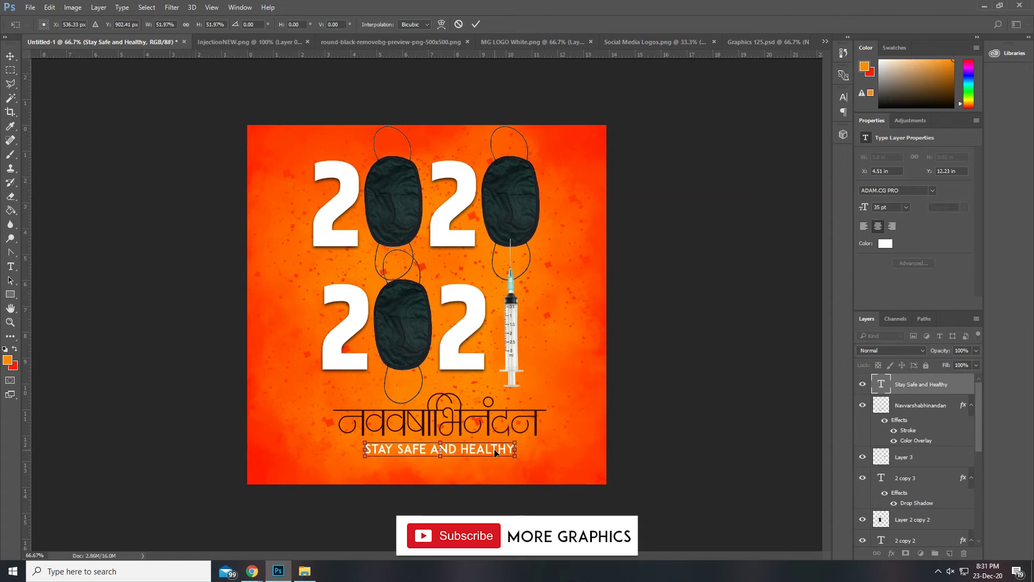
key(Return)
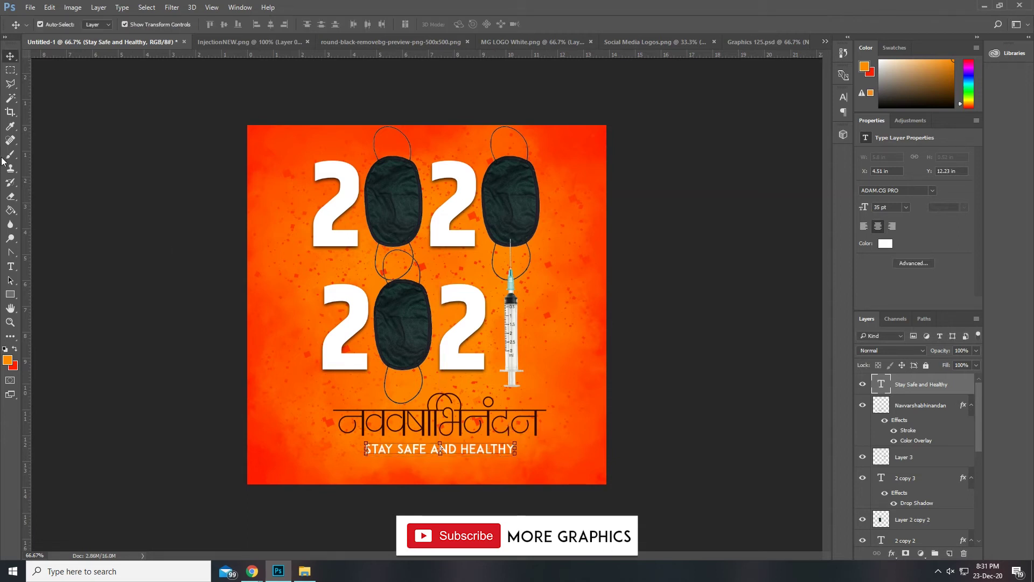
Step: Add a Multiply Drop Shadow to the "Stay Safe and Healthy" text with 75% opacity, 5 px distance and 10 px size
click(10, 70)
click(893, 553)
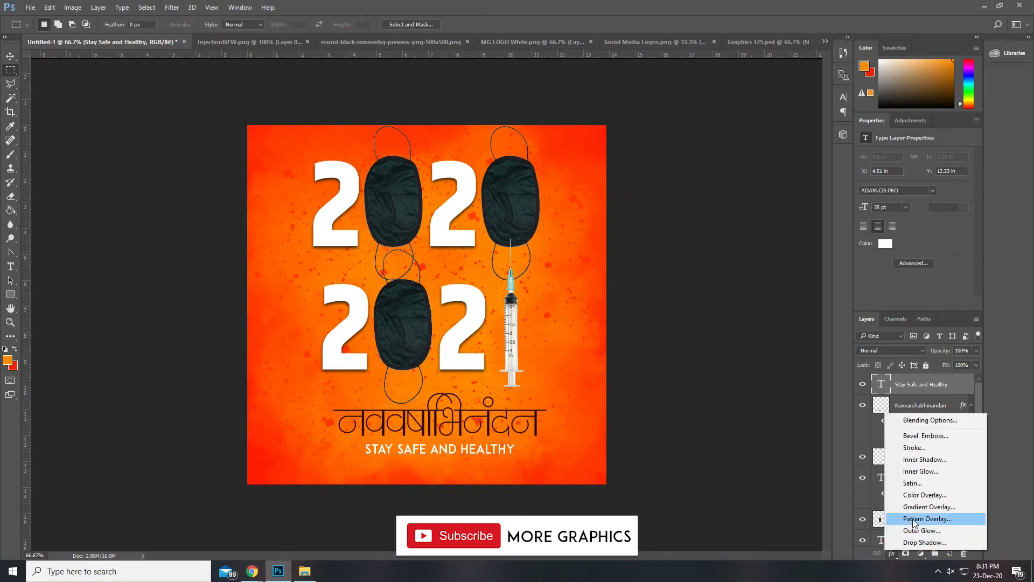
click(916, 542)
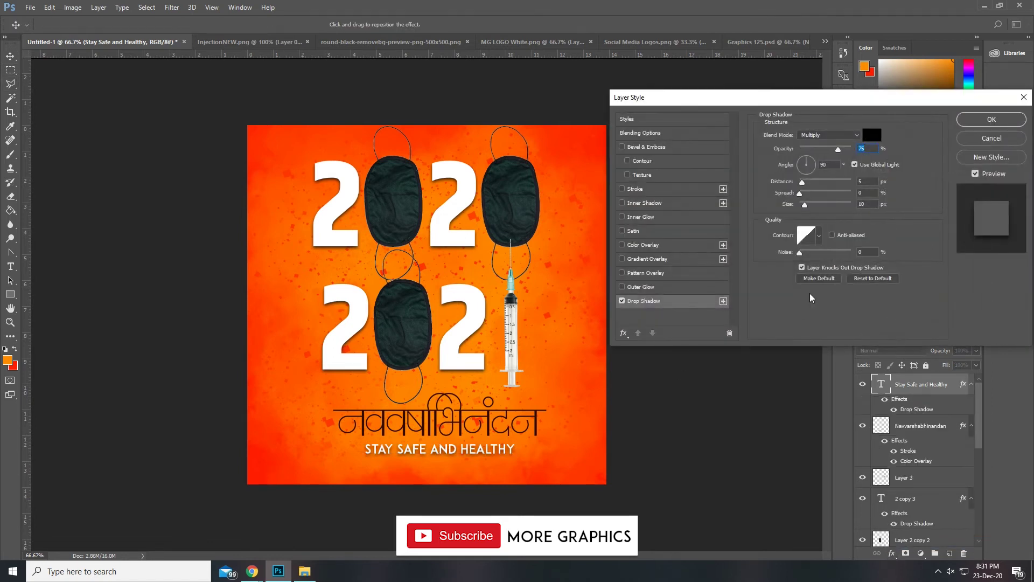
click(991, 120)
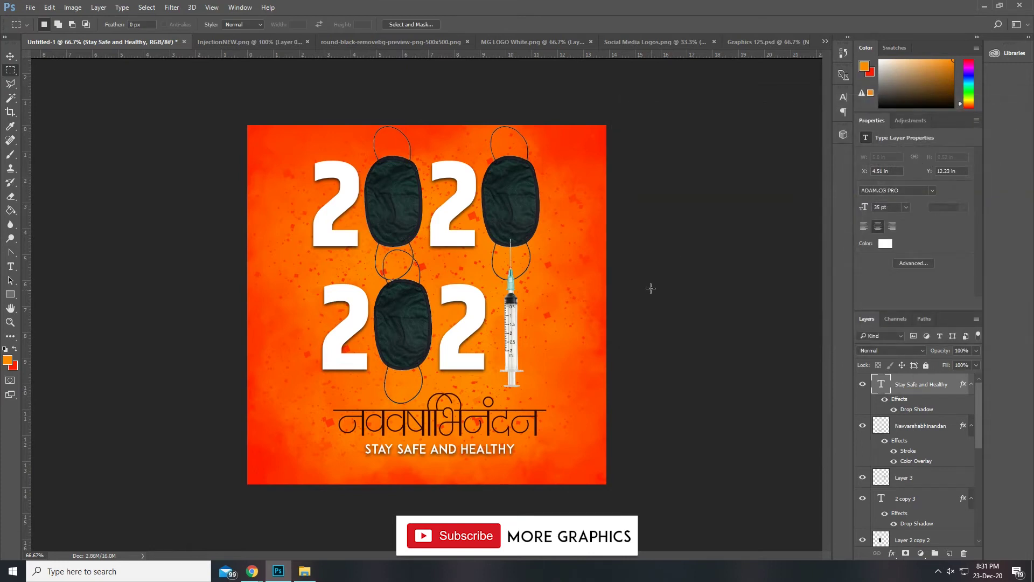
click(752, 43)
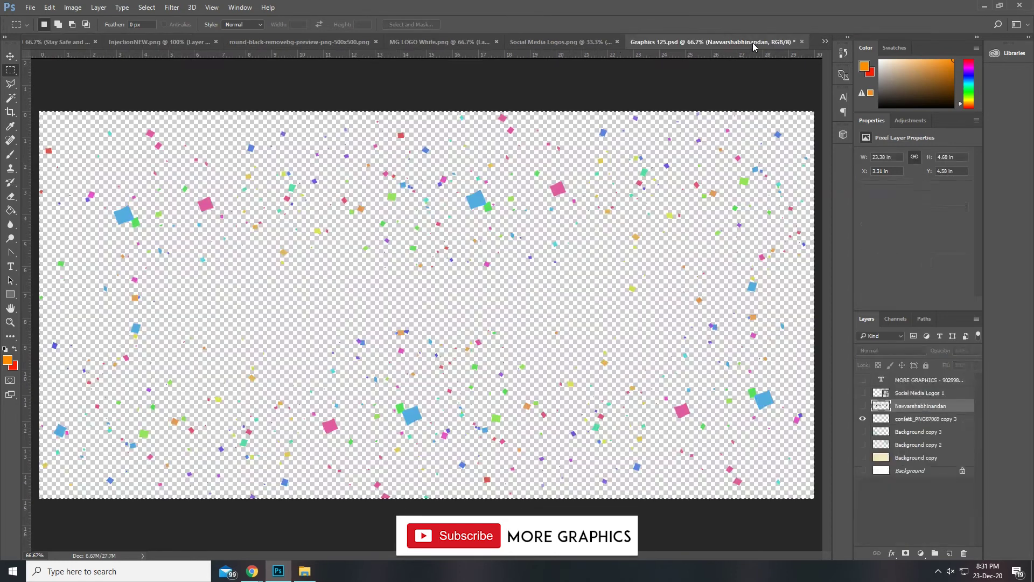
click(586, 43)
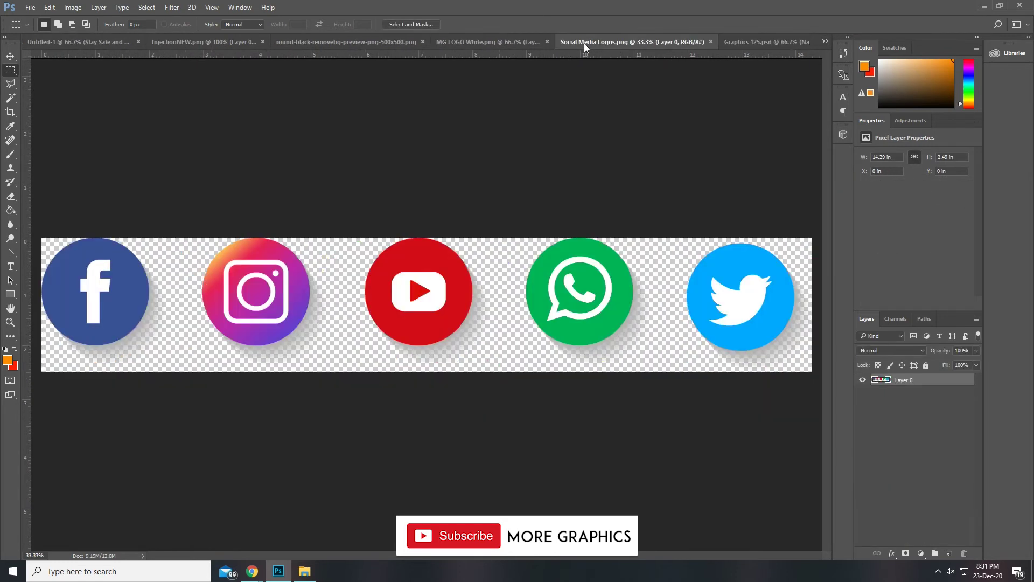
click(334, 43)
click(101, 44)
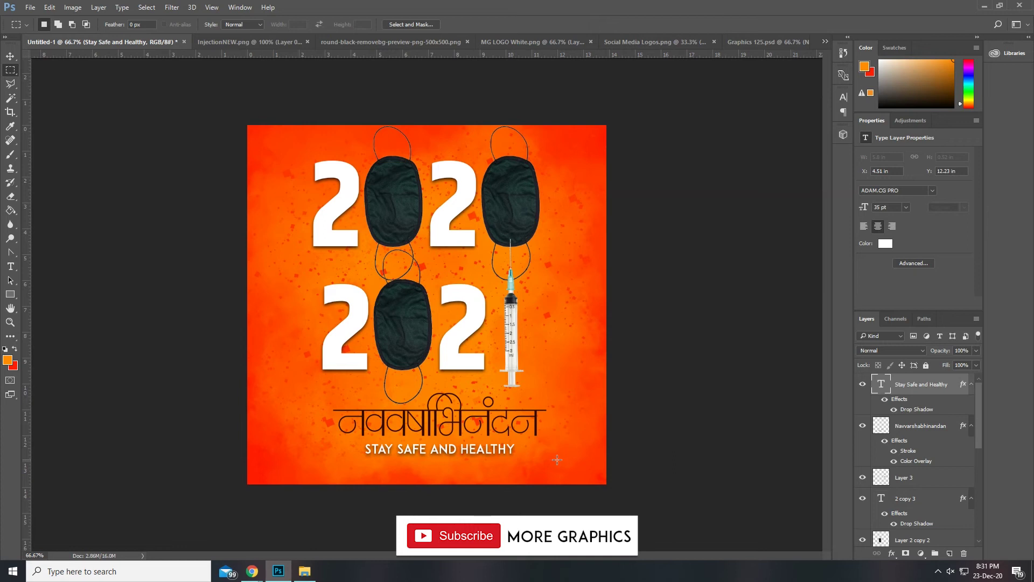
Step: Change the Marathi greeting's Color Overlay to dark teal 001e22, based on a colour sampled from the upper black mask
click(922, 505)
scroll(910, 501, down, 1)
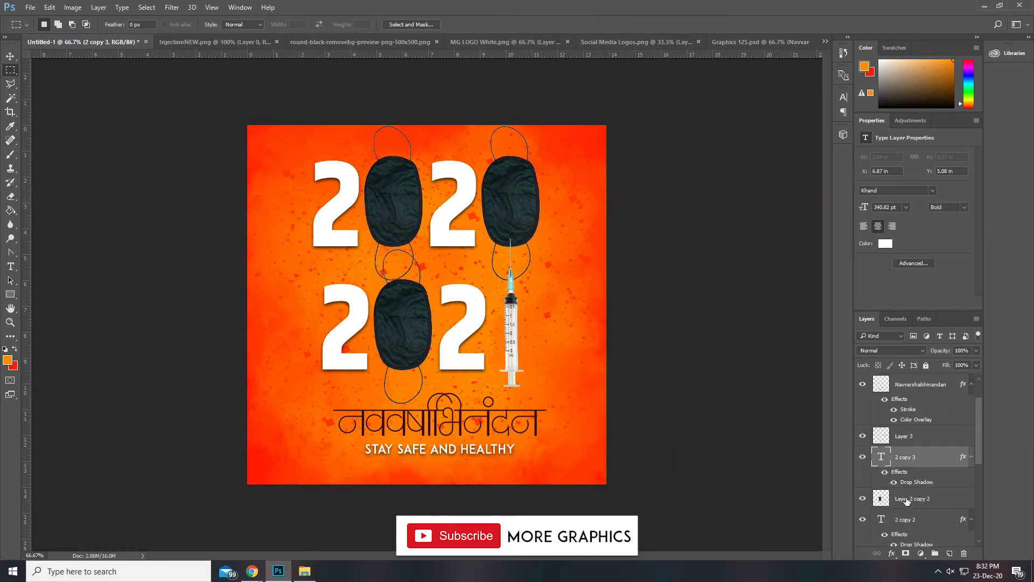
scroll(904, 474, up, 1)
click(908, 428)
click(891, 554)
click(918, 501)
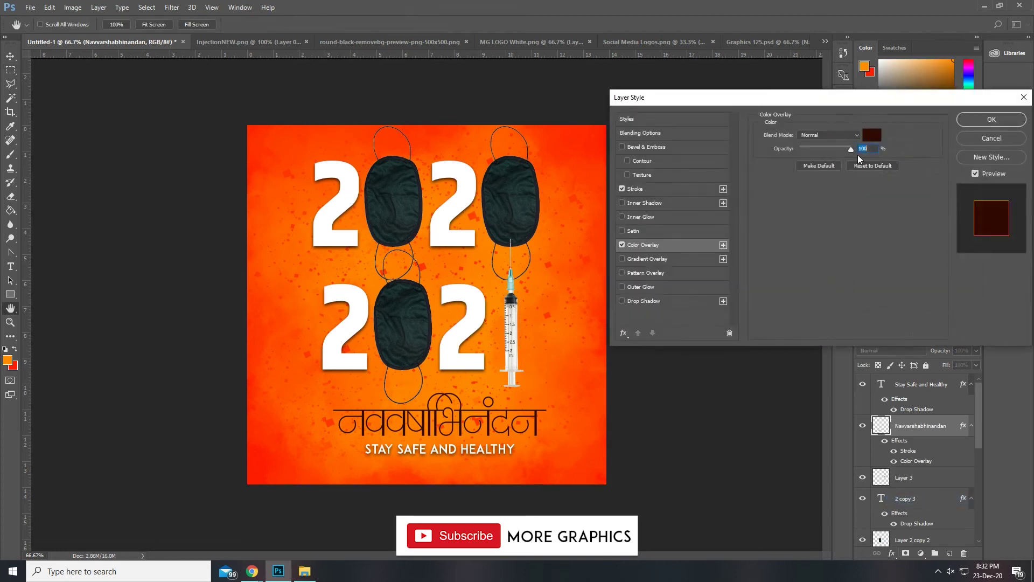
click(872, 136)
click(502, 191)
drag(776, 350, 890, 354)
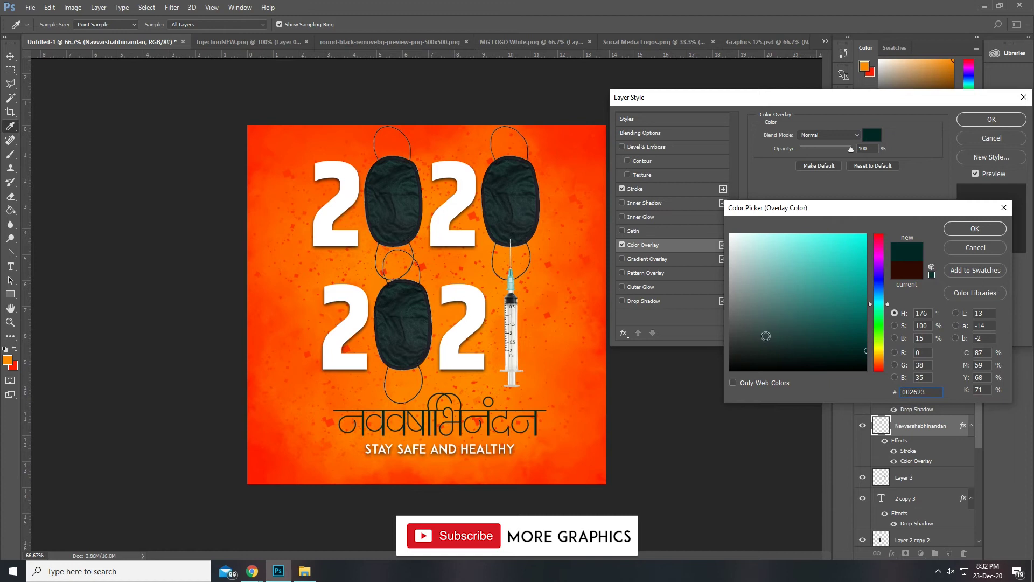
click(521, 164)
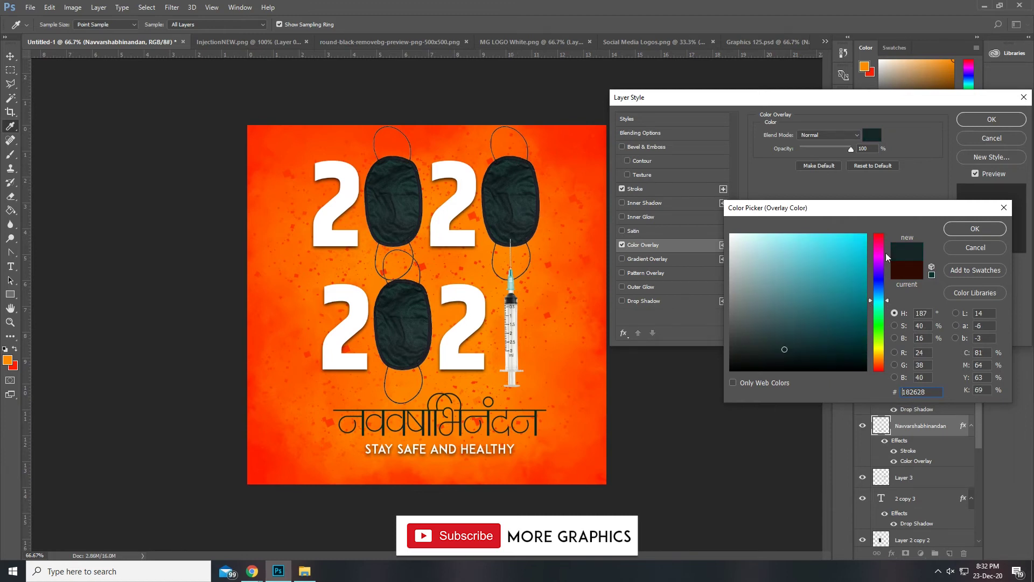
drag(786, 350, 876, 353)
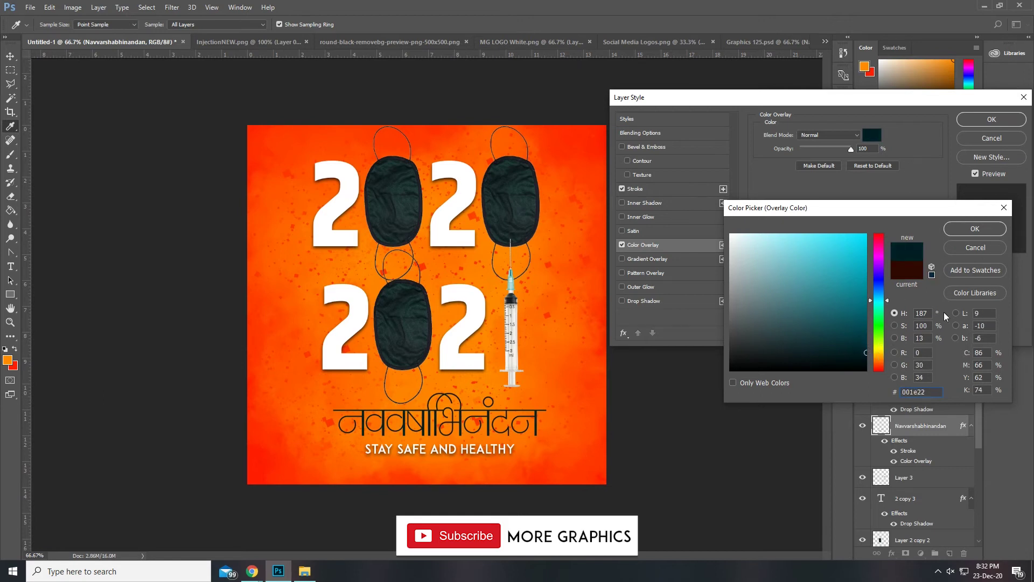
click(975, 228)
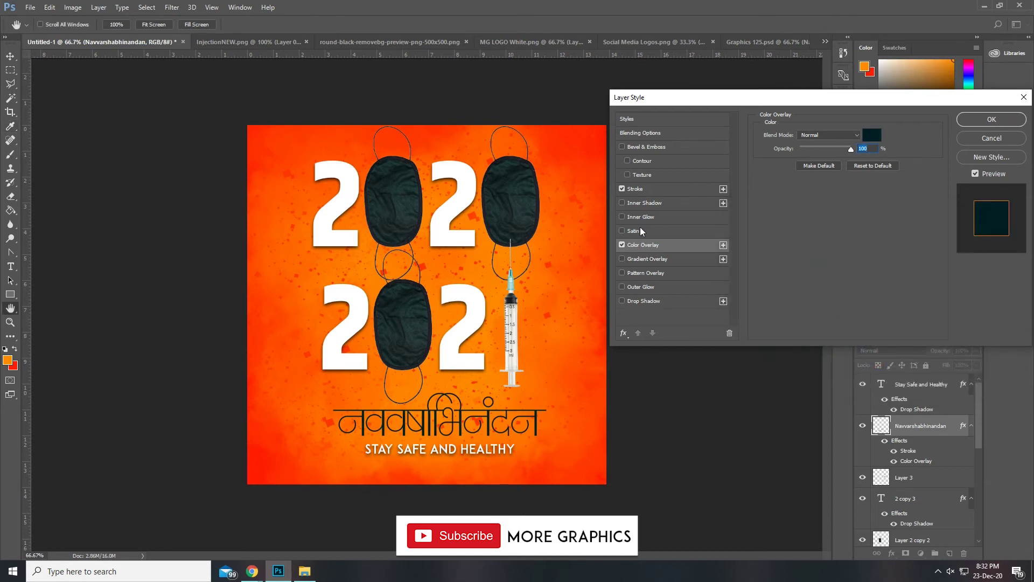
Step: Try a 1 px white ffffff Stroke on the Marathi greeting and apply the layer style with Stroke switched off
click(639, 191)
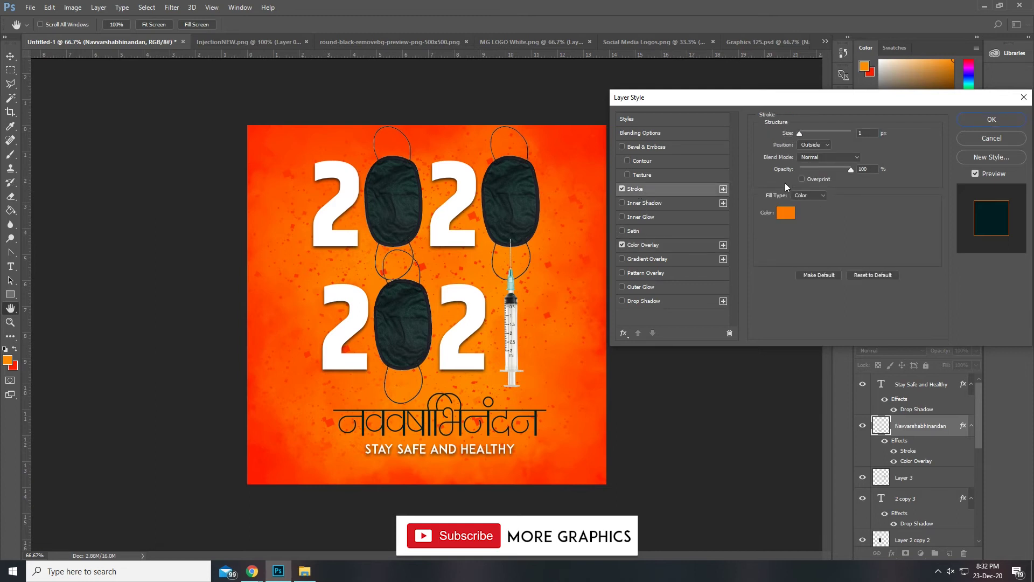
click(785, 213)
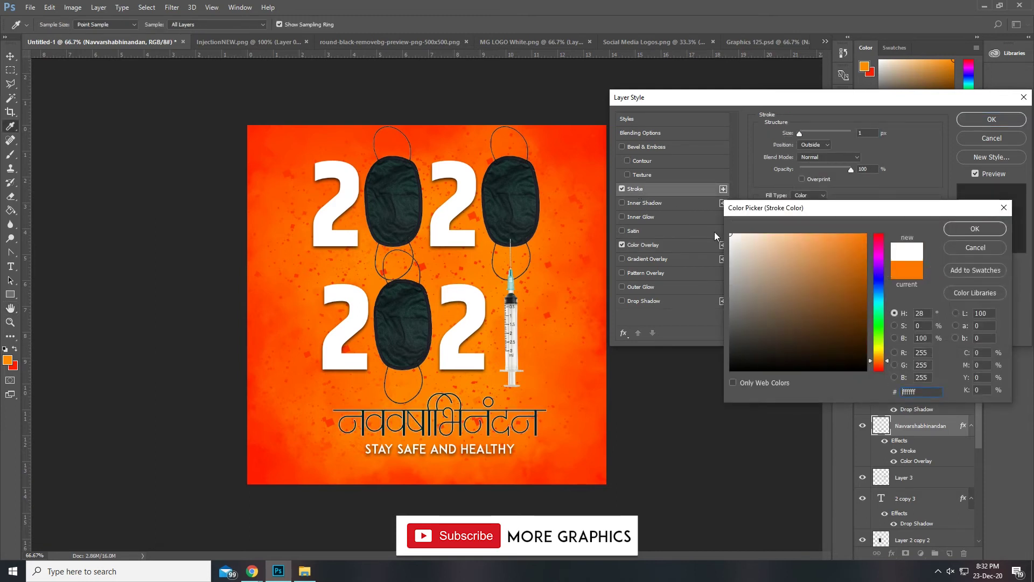
click(1004, 230)
drag(803, 133, 796, 137)
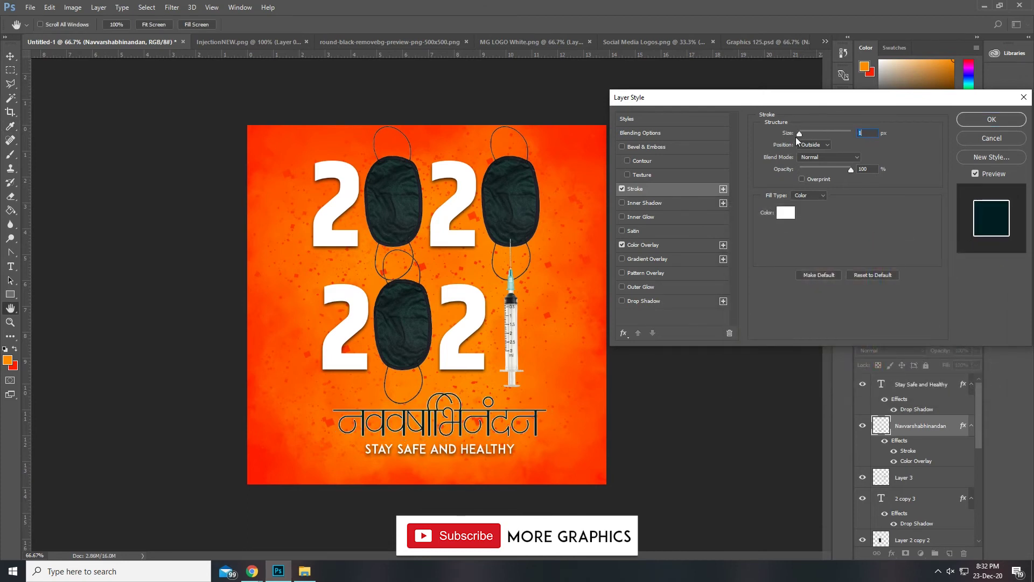
click(622, 189)
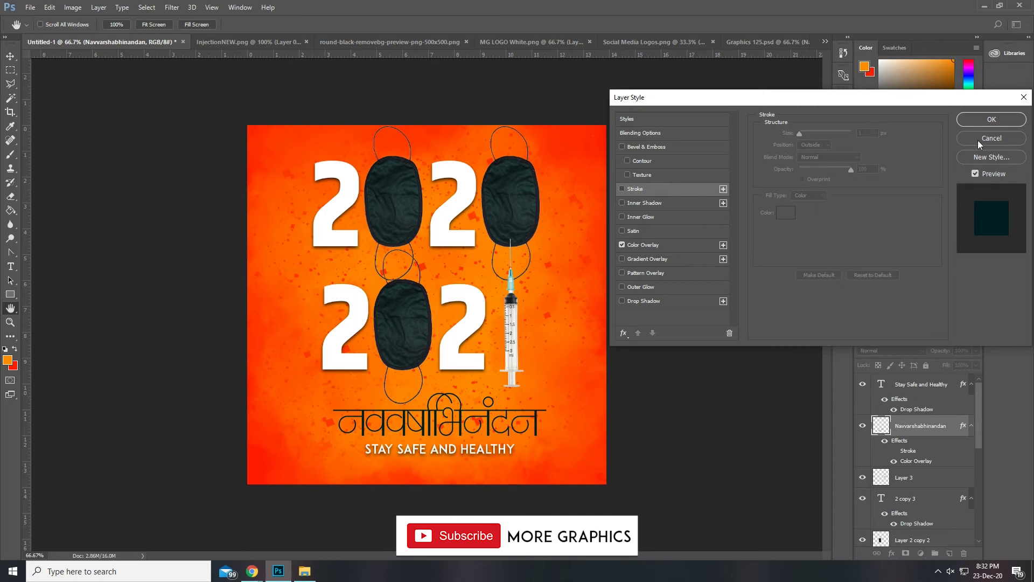
click(977, 121)
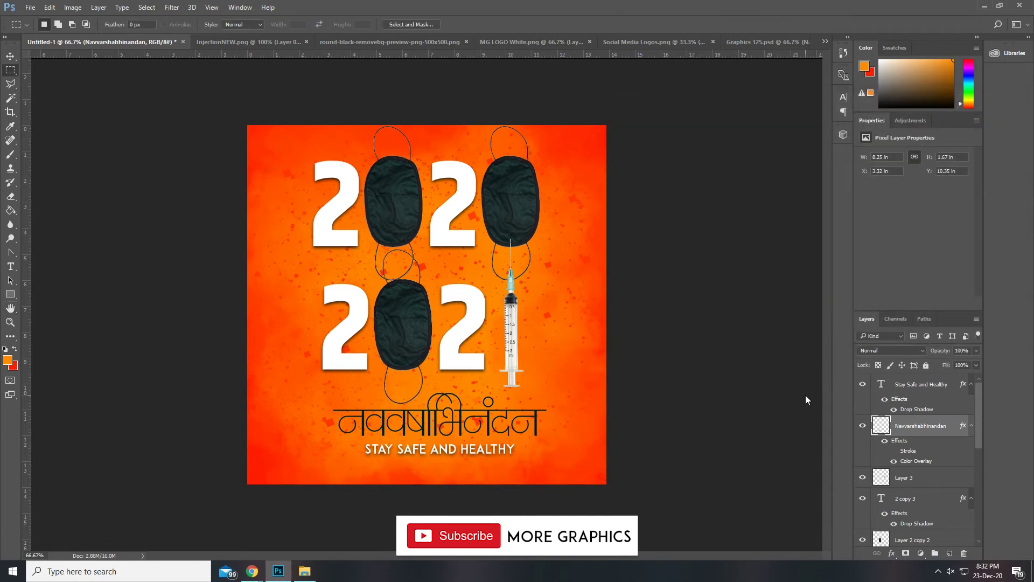
Step: Try to save the poster document
key(ctrl+s)
click(482, 328)
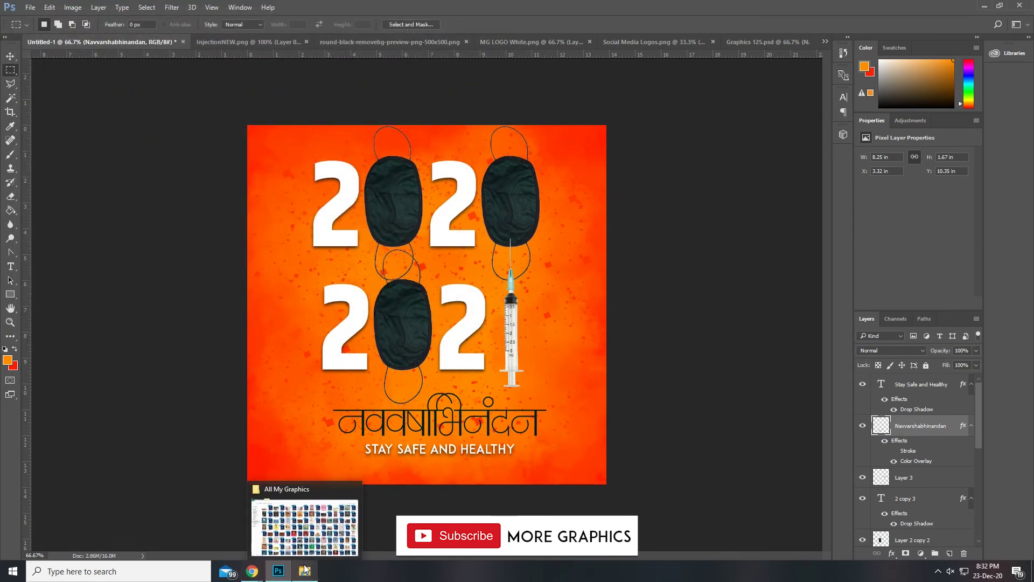
Step: Copy the white More Graphics logo into the poster and scale it to about 1.75 in wide in the artwork's upper-left corner
mouse_move(257, 577)
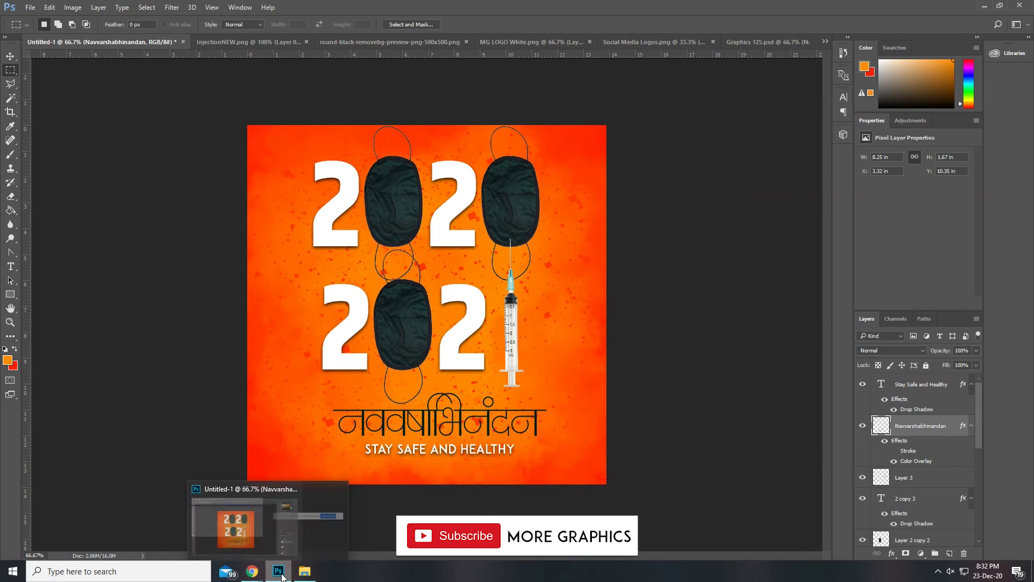
click(498, 43)
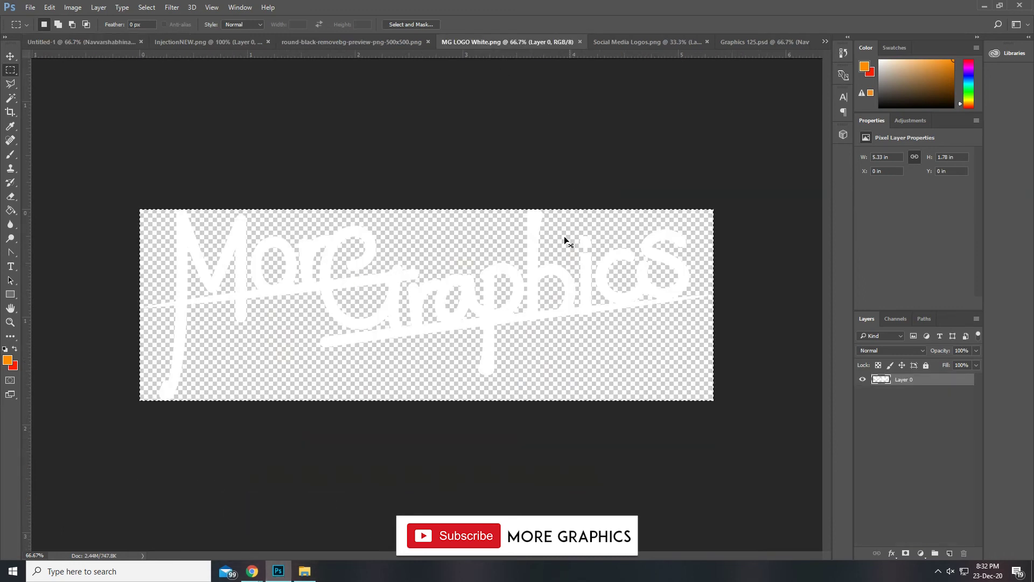
click(75, 42)
drag(367, 105, 369, 108)
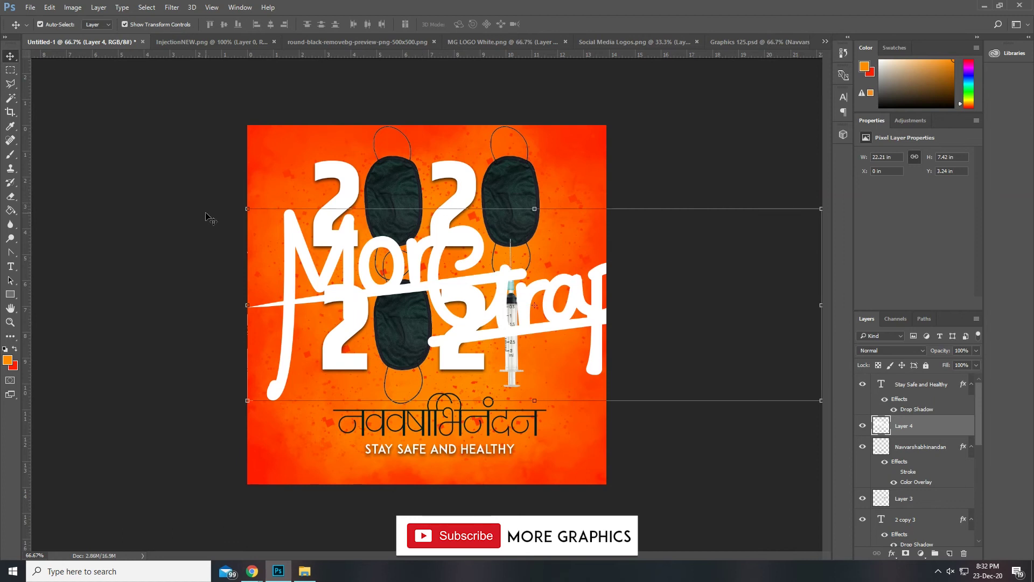
drag(249, 207, 292, 146)
key(Return)
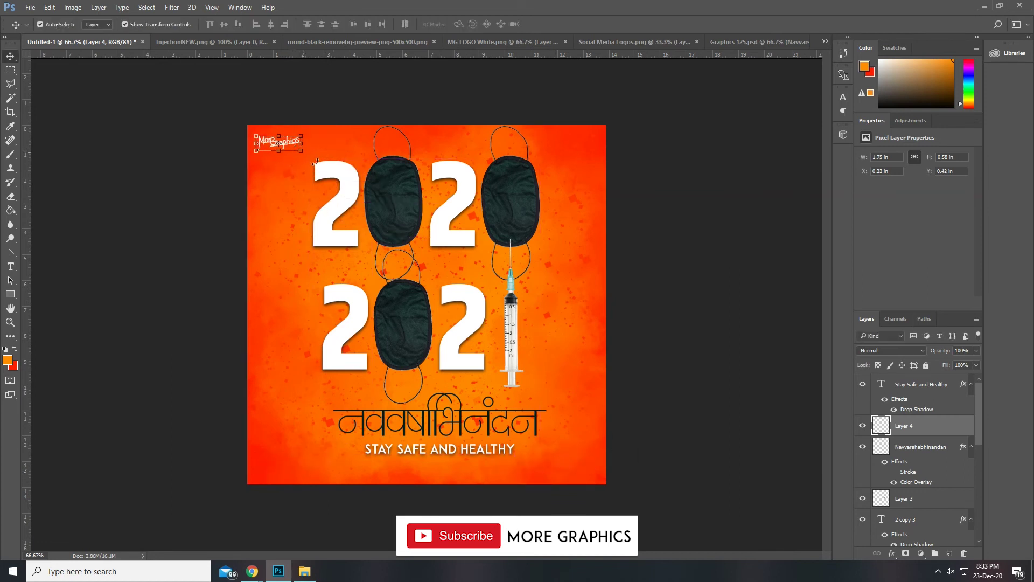
Step: Copy the social media icon row into the poster and scale it to about 1.54 in wide directly beneath the More Graphics logo
click(538, 41)
click(606, 41)
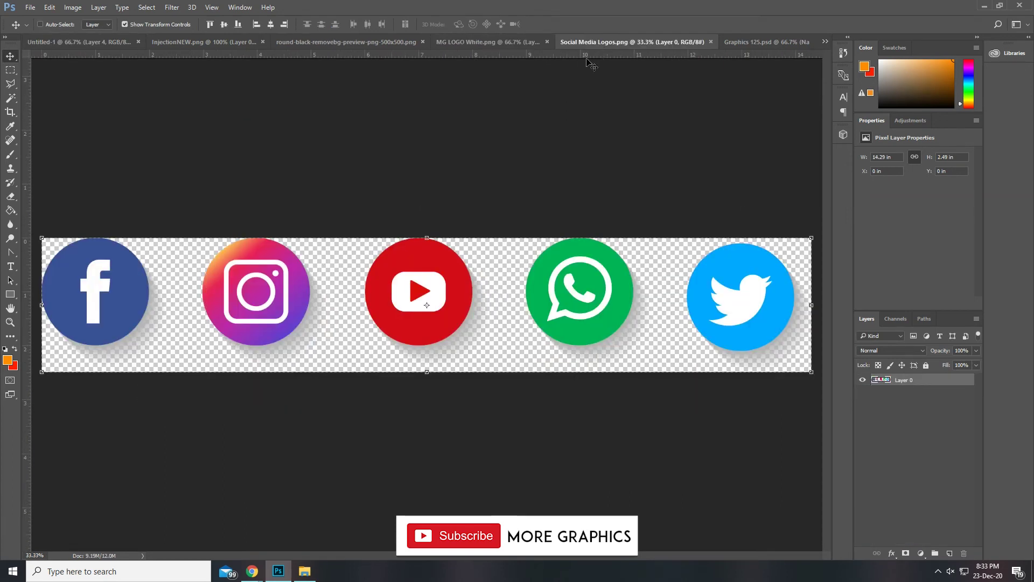
click(99, 41)
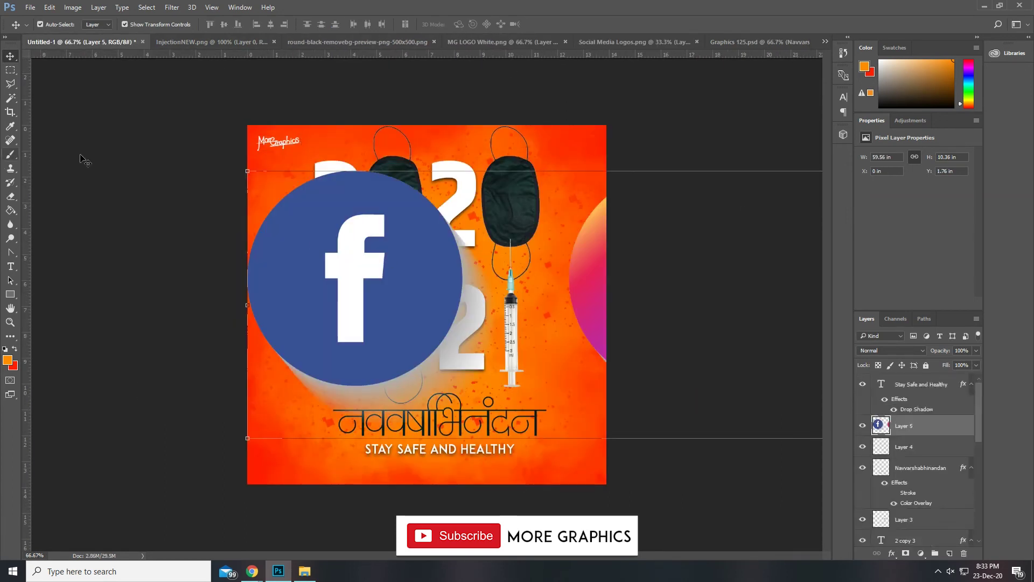
mouse_move(248, 172)
mouse_down()
mouse_move(669, 458)
mouse_move(738, 489)
mouse_up()
drag(781, 284, 391, 291)
drag(452, 304, 298, 157)
key(ctrl+z)
key(Return)
click(10, 71)
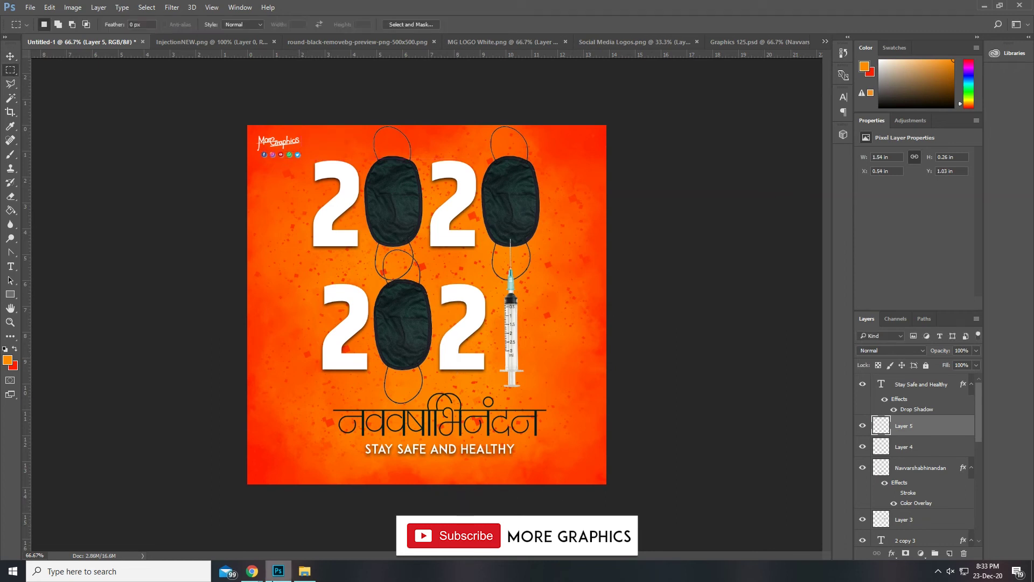
Step: Switch to the Google Input Tools page in Chrome and copy the "After having a tough year" paragraph through "Happy New Year to you."
mouse_move(252, 571)
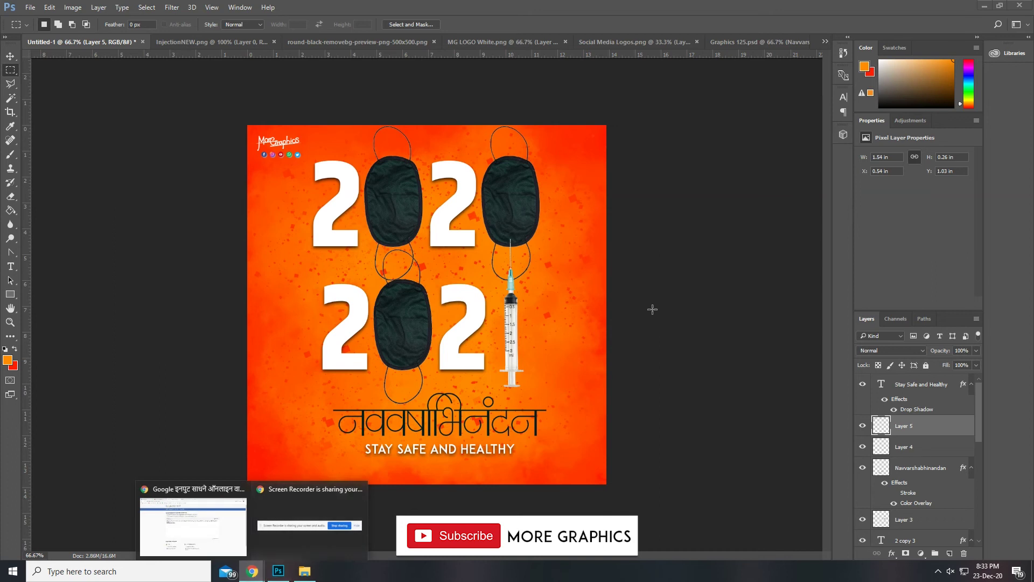
click(210, 540)
click(659, 278)
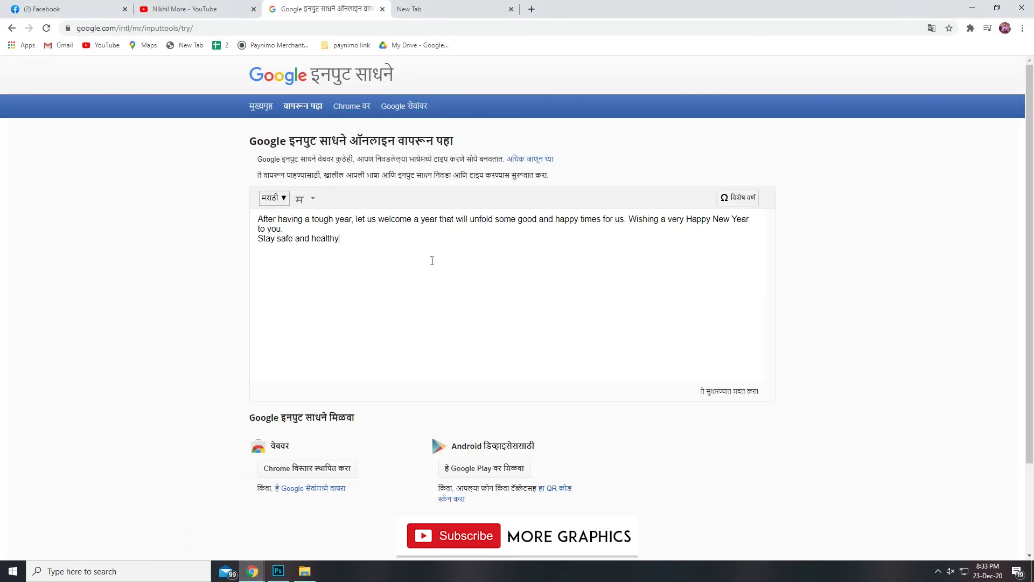
drag(258, 219, 448, 232)
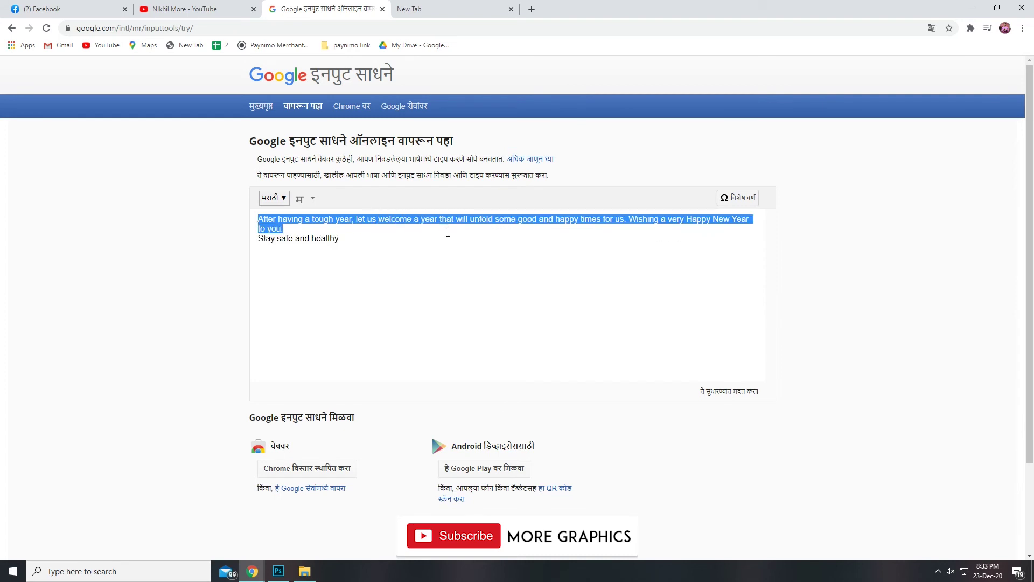
Step: Switch to Photoshop, paste the paragraph as a new text layer and scale it to about 28.77 pt beneath "Stay Safe and Healthy"
click(277, 571)
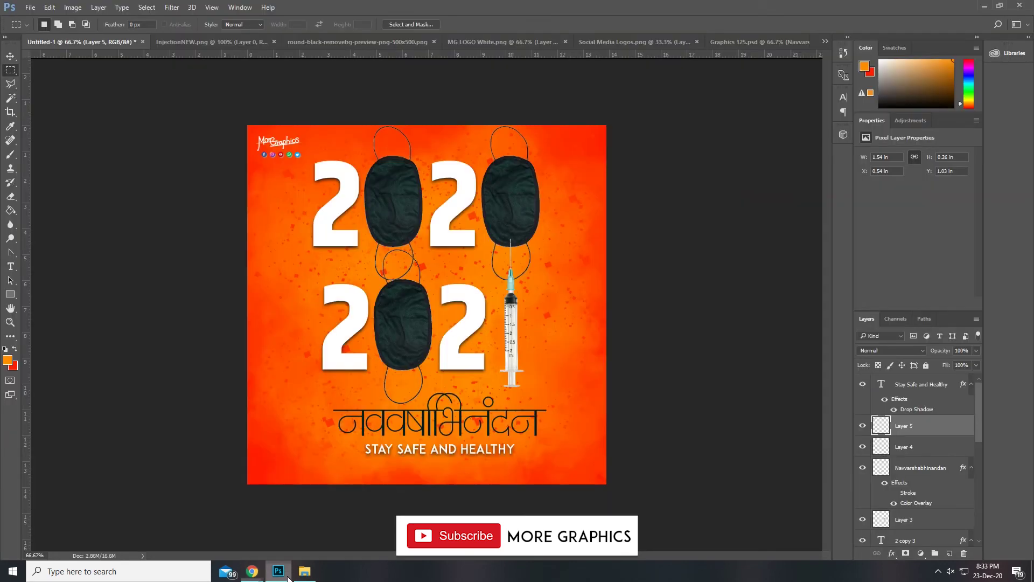
click(11, 267)
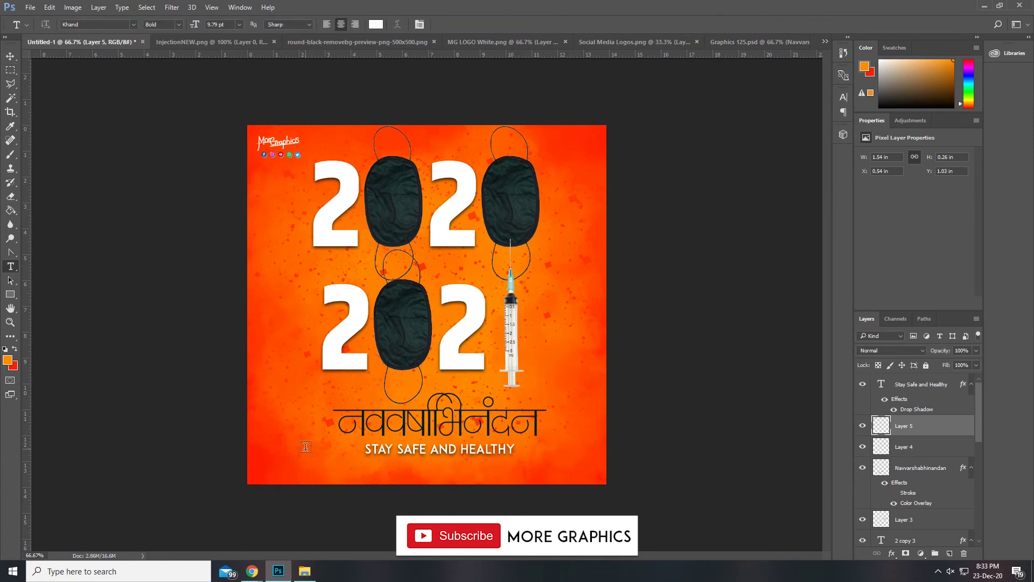
click(280, 395)
key(ctrl+v)
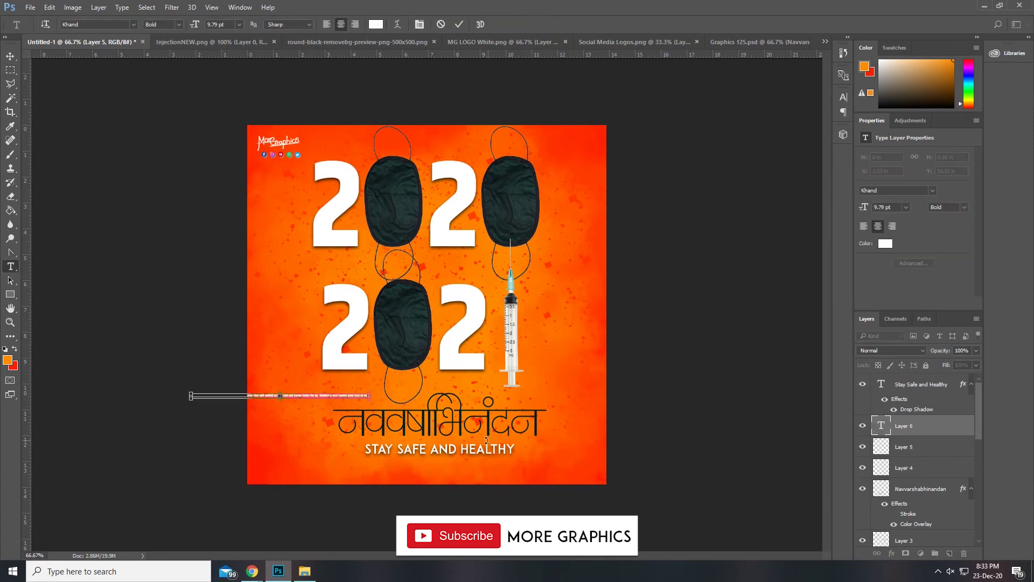
click(10, 56)
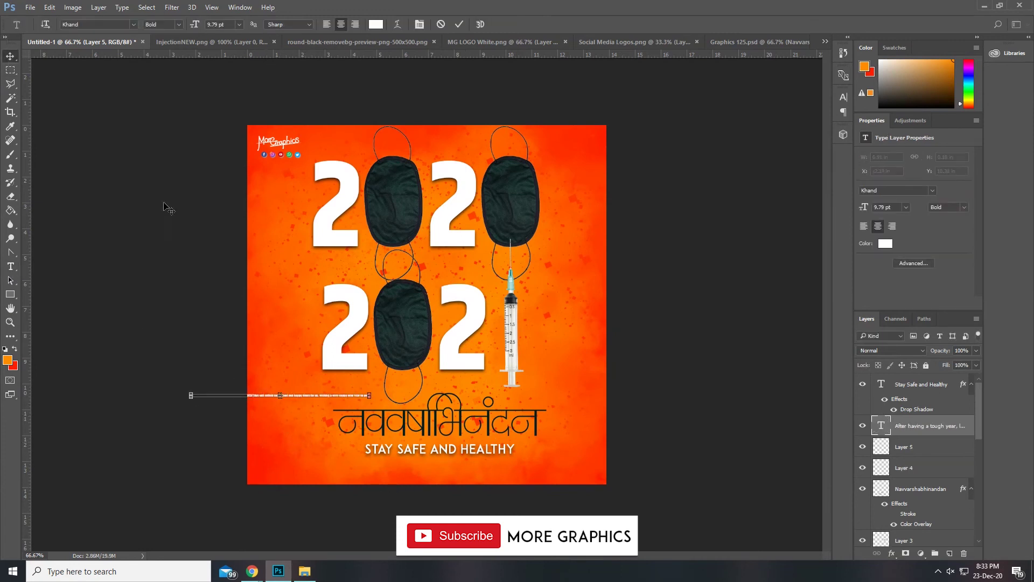
drag(372, 402, 716, 401)
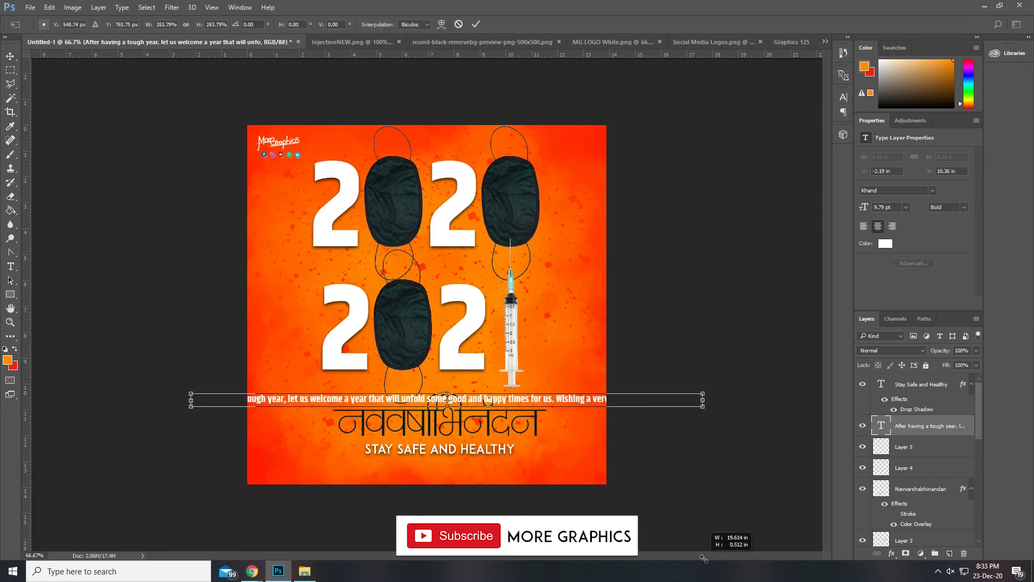
drag(562, 408, 621, 475)
click(10, 266)
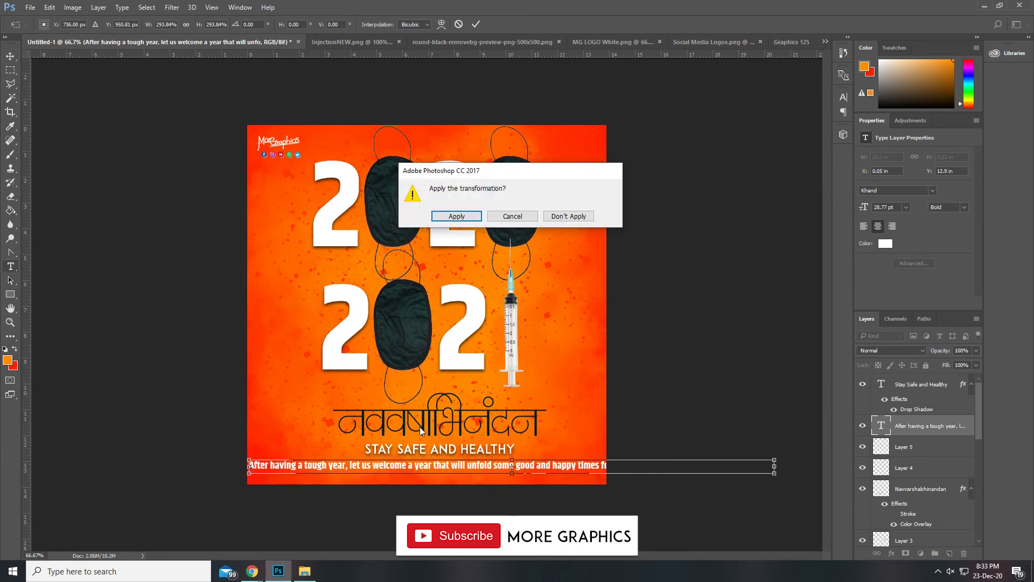
click(456, 216)
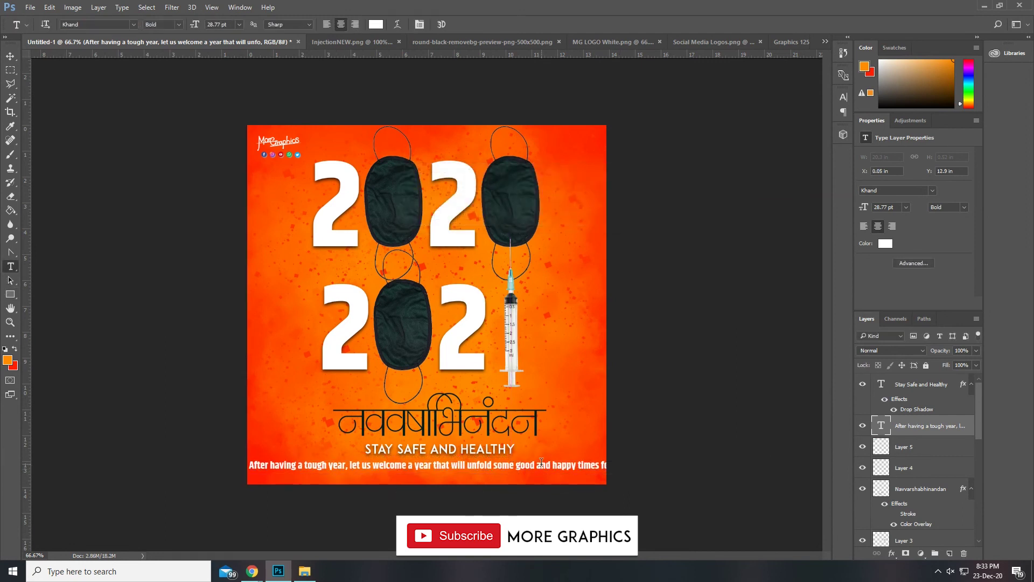
Step: Change the whole New Year paragraph's font to Mukta Regular
key(ctrl+a)
click(180, 25)
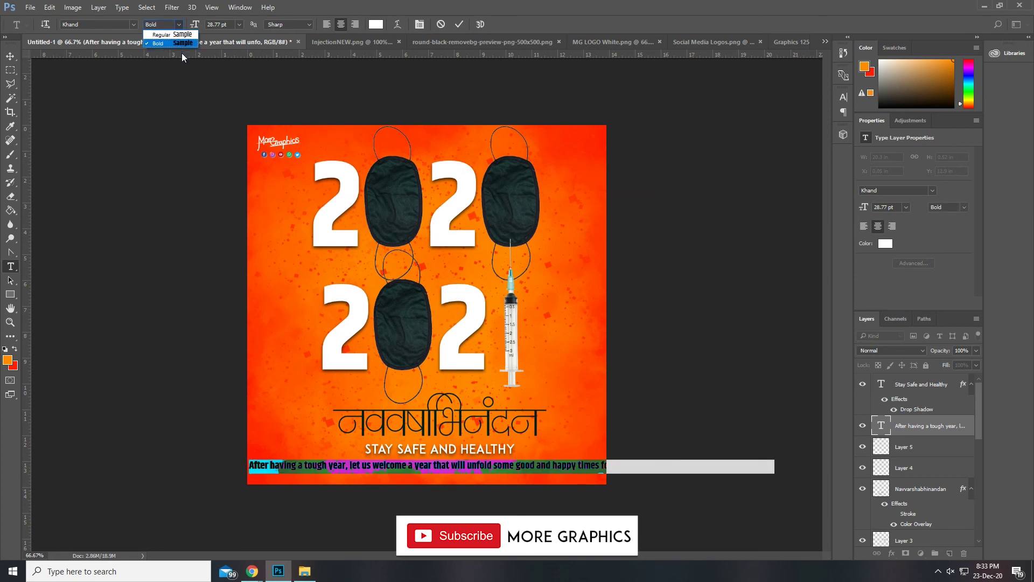
click(162, 41)
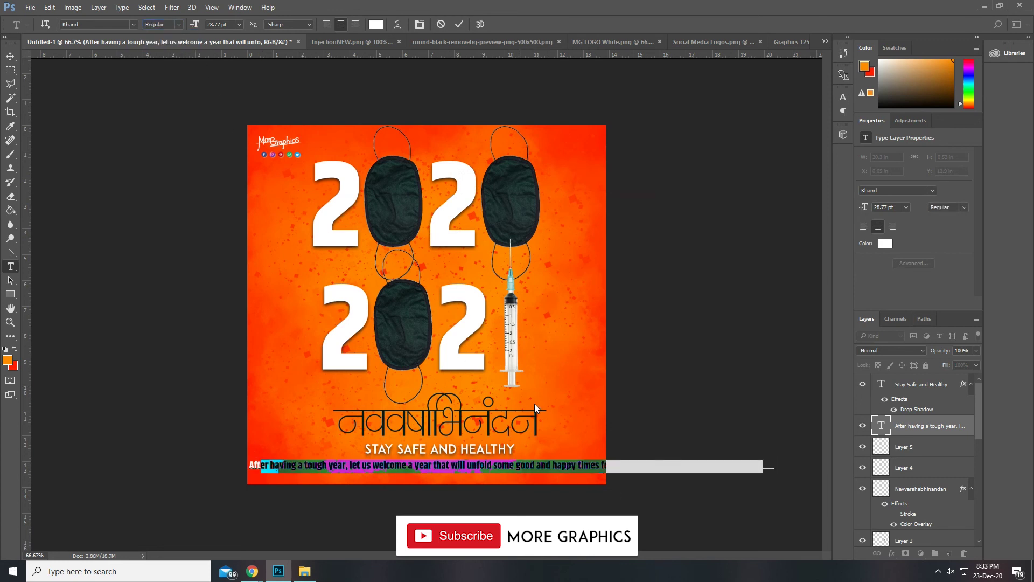
click(103, 25)
text(muk)
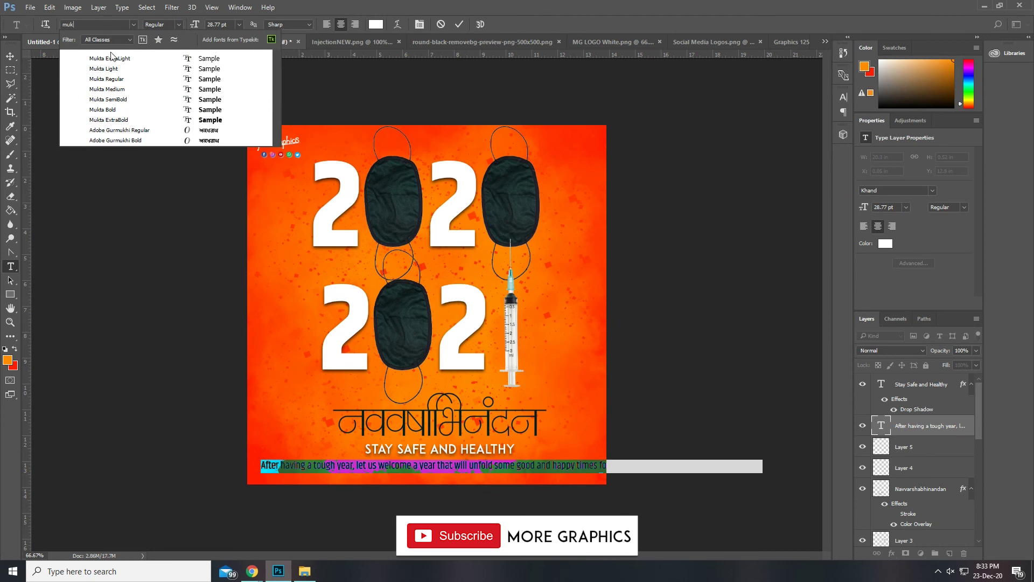
click(122, 78)
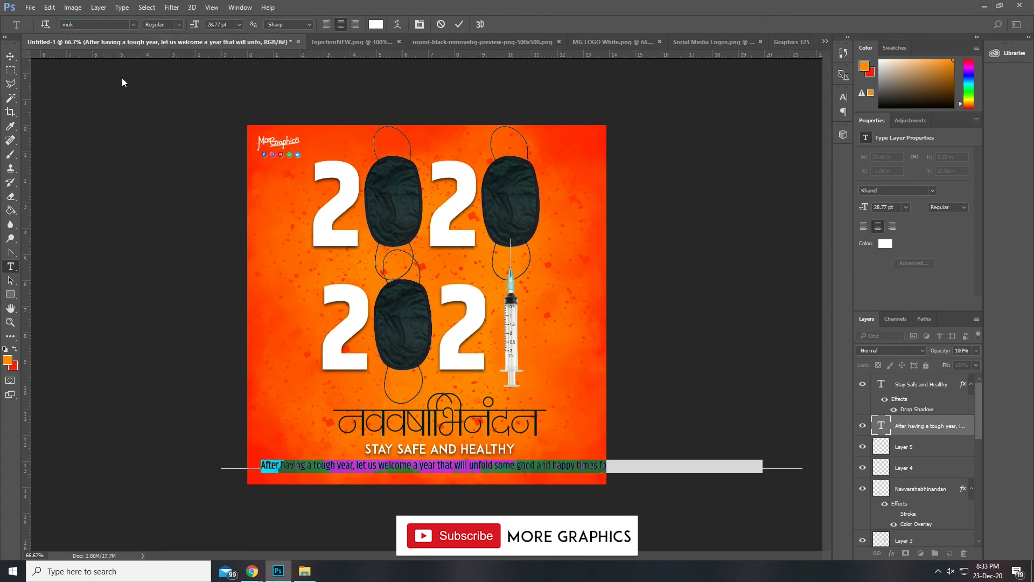
click(562, 466)
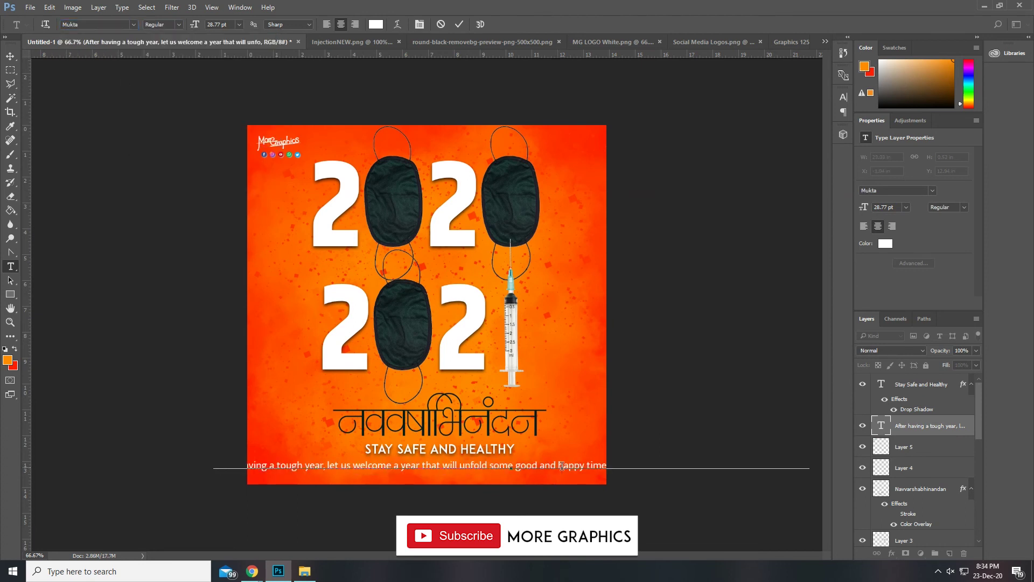
Step: Break the paragraph onto a second line before "times" and scale it to about 25.05 pt, centred along the poster's lower edge
click(588, 465)
key(Return)
click(11, 56)
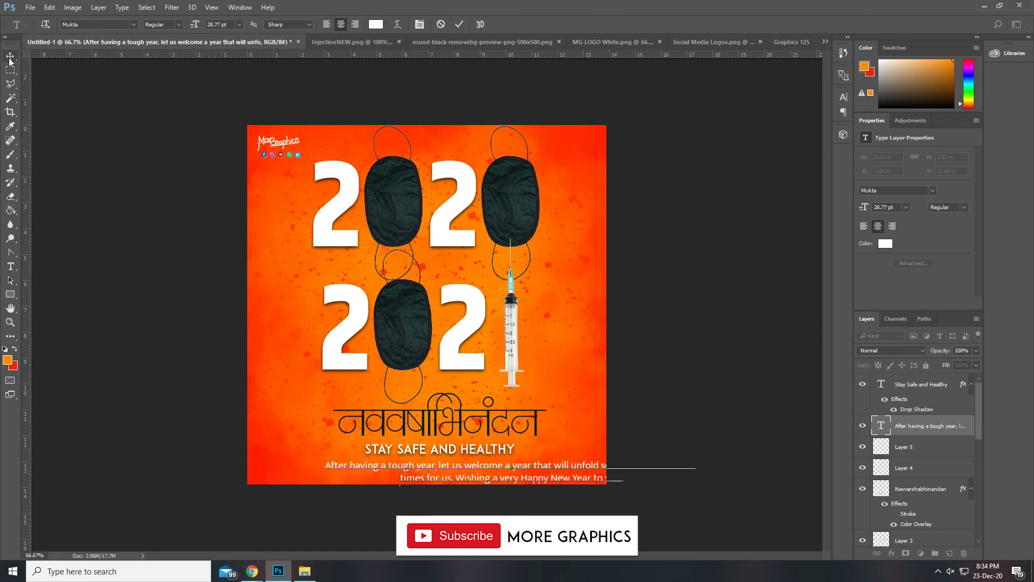
drag(521, 474, 451, 473)
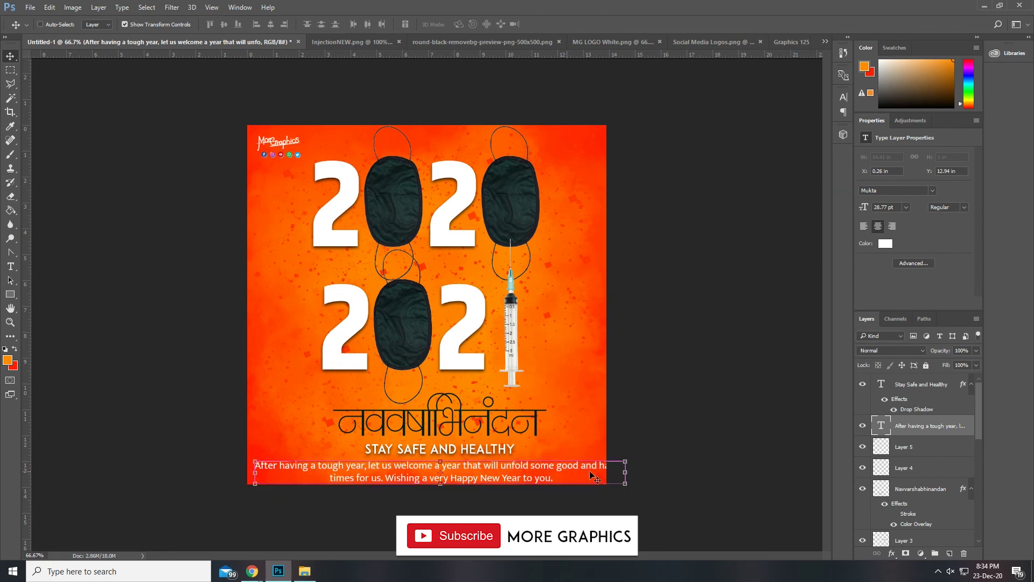
drag(626, 461, 560, 475)
key(Up)
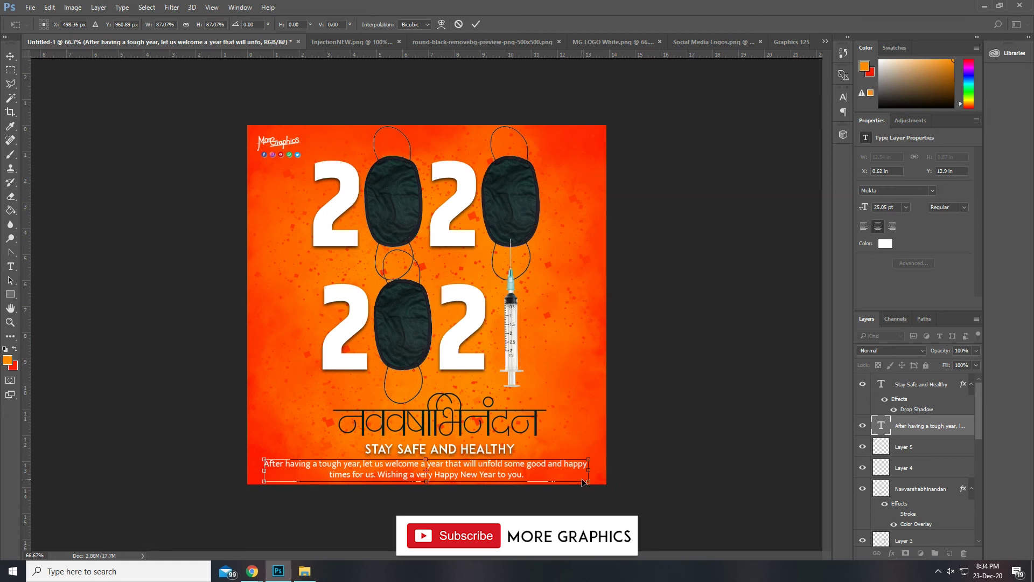
click(11, 266)
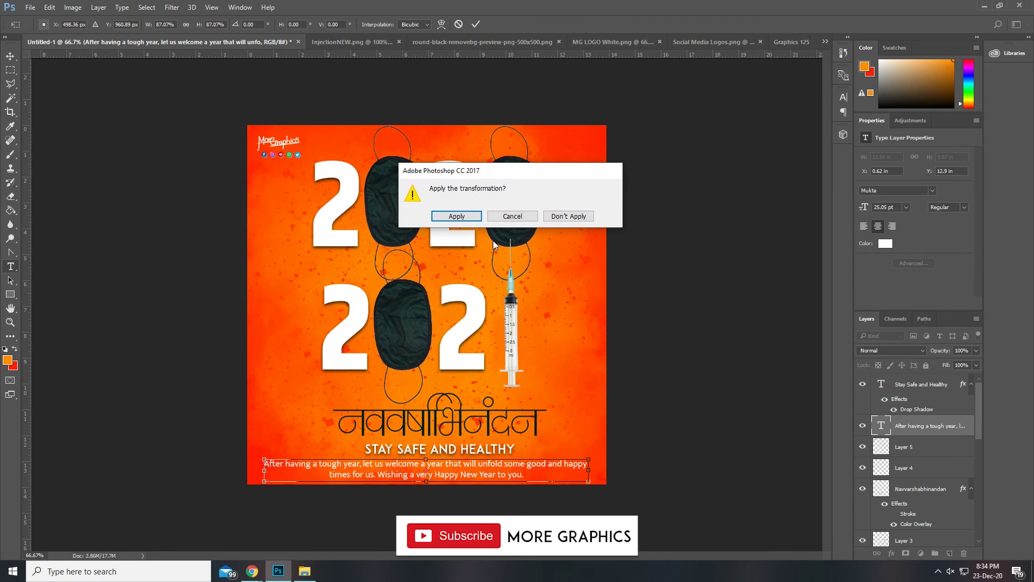
click(457, 222)
Step: Move the paragraph's line break to before "happy" and shift the text slightly to centre it on the poster
click(351, 474)
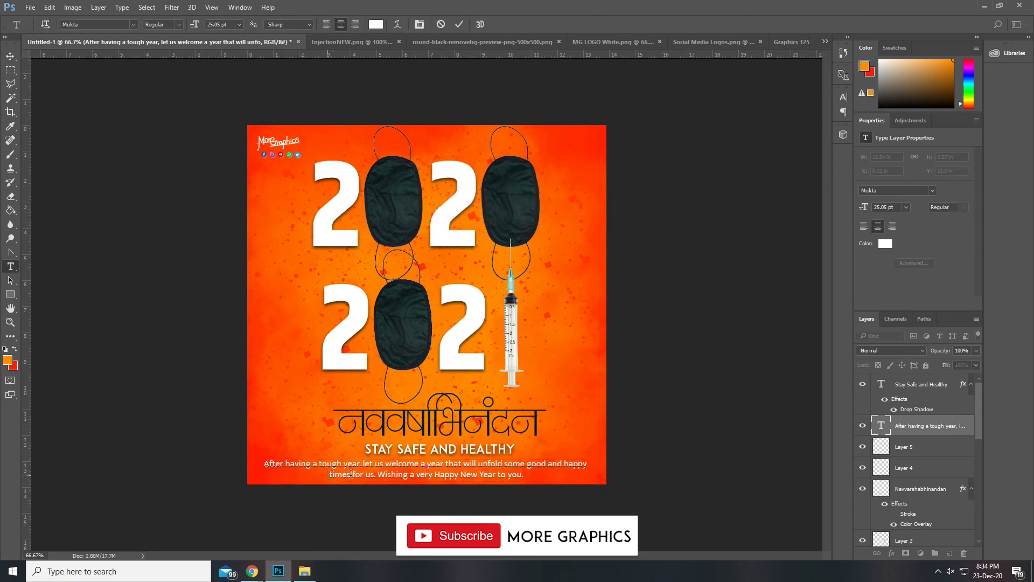
key(BackSpace)
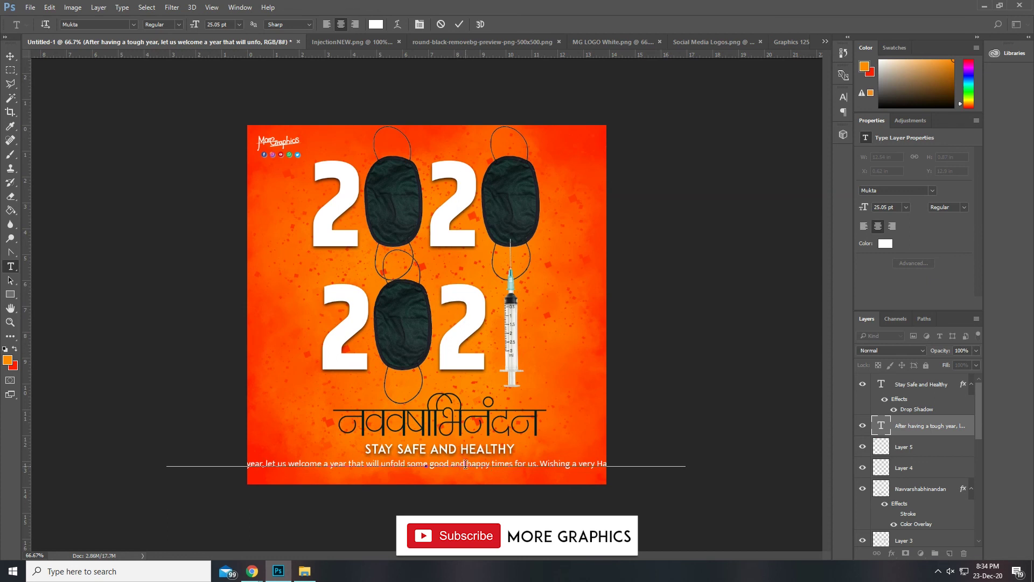
key(Return)
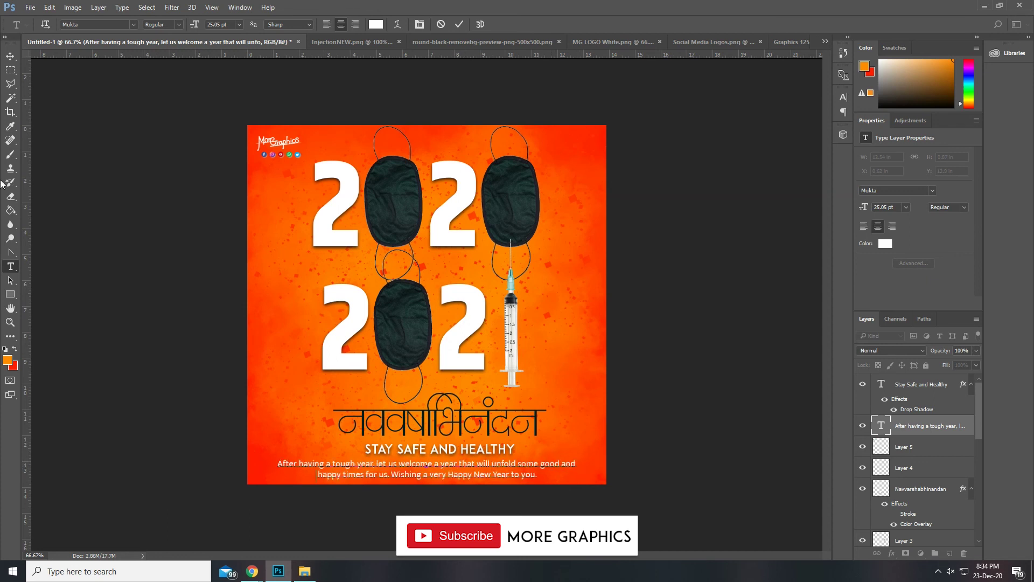
click(11, 56)
drag(537, 471, 534, 472)
Step: Recolour the whole paragraph very dark maroon, based on the red sampled from the poster background
click(10, 266)
click(389, 474)
key(ctrl+a)
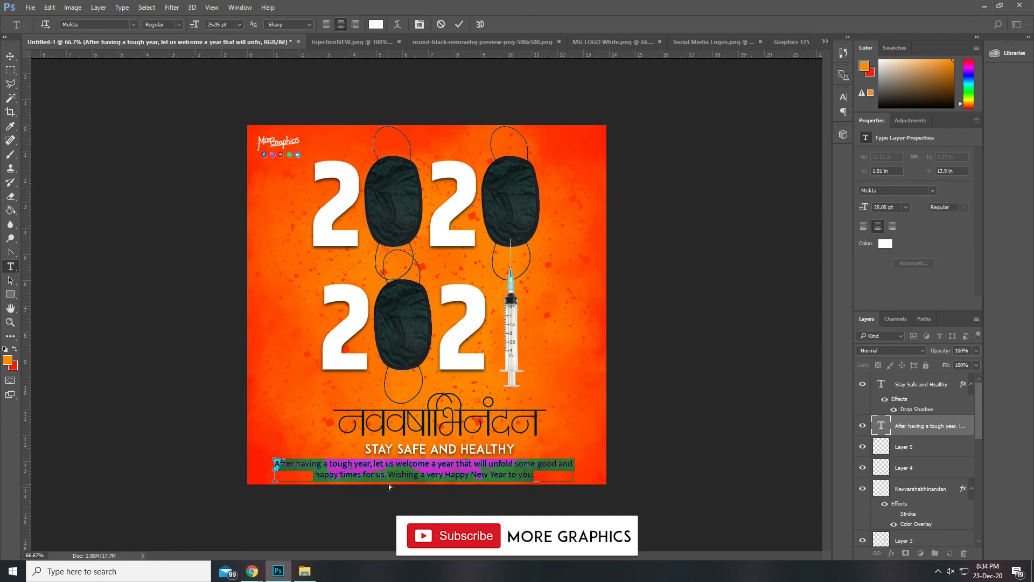
click(376, 25)
text(16181c)
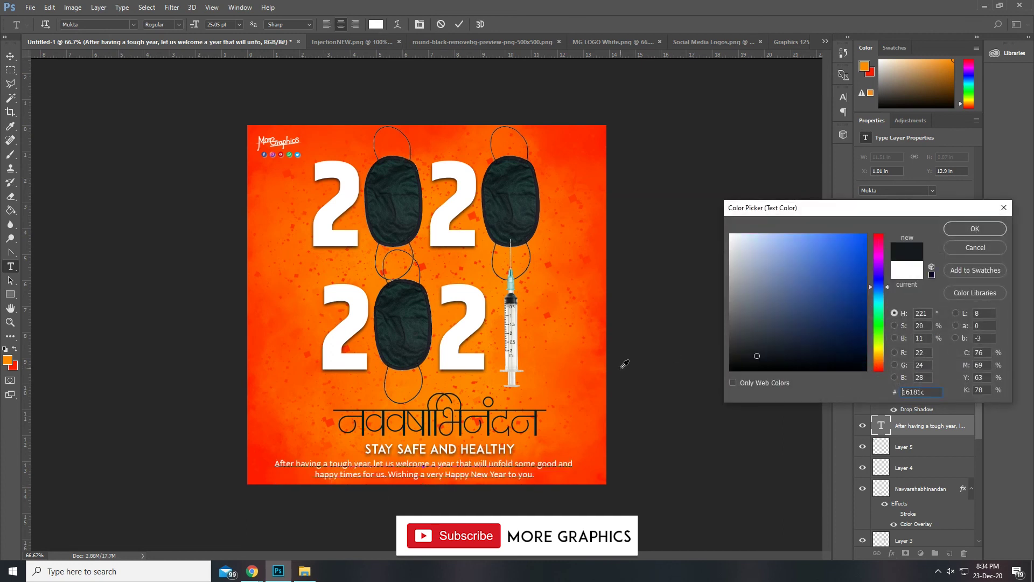
click(596, 439)
click(603, 467)
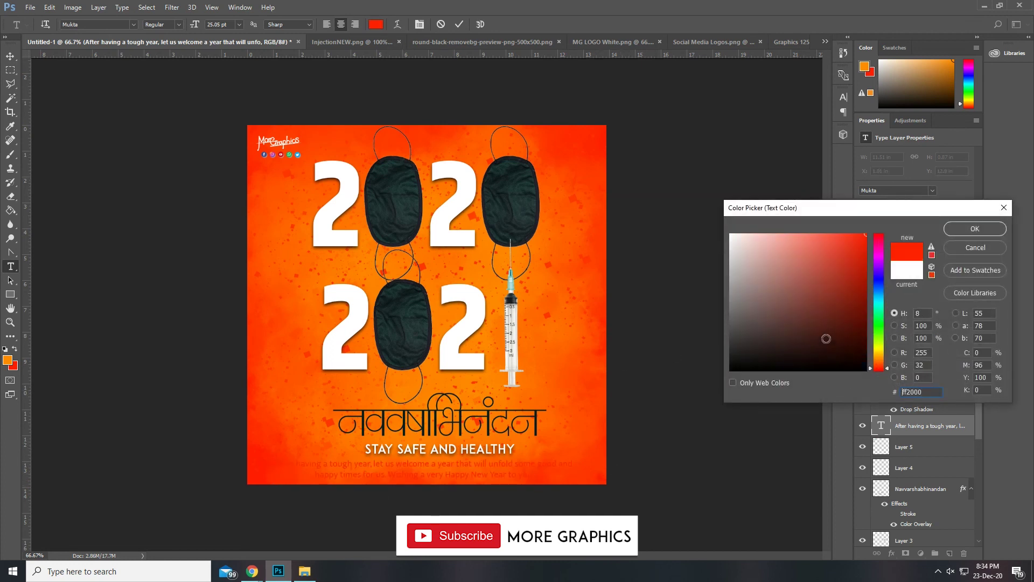
click(859, 349)
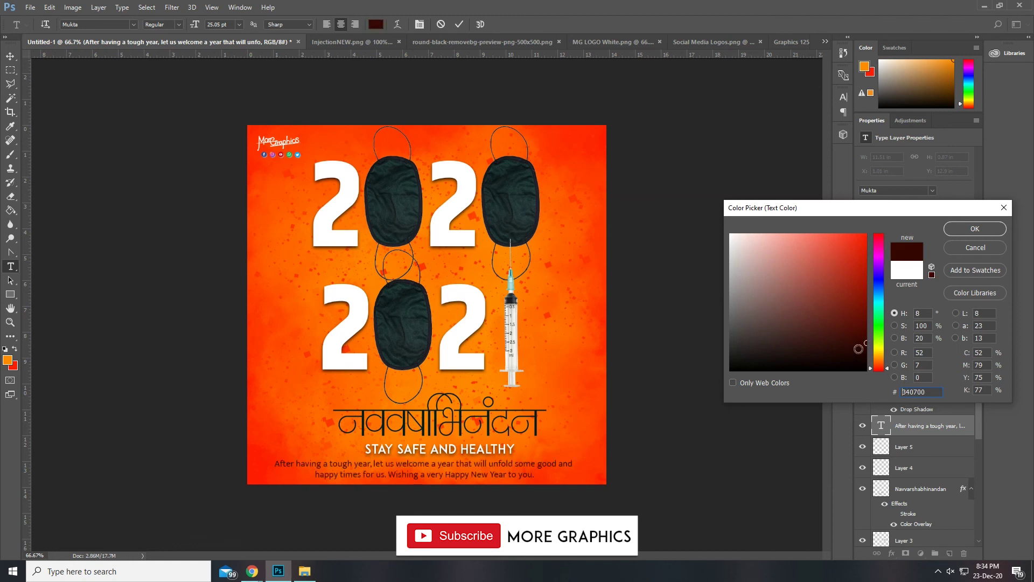
drag(861, 351, 877, 354)
click(975, 228)
click(10, 70)
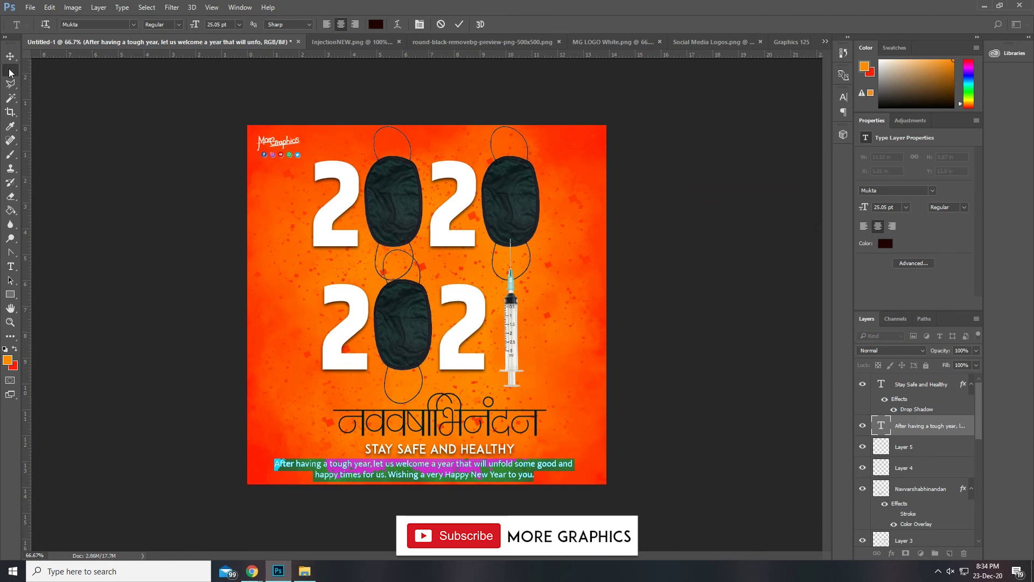
Step: Try to save the poster as a layered Photoshop file
key(ctrl+s)
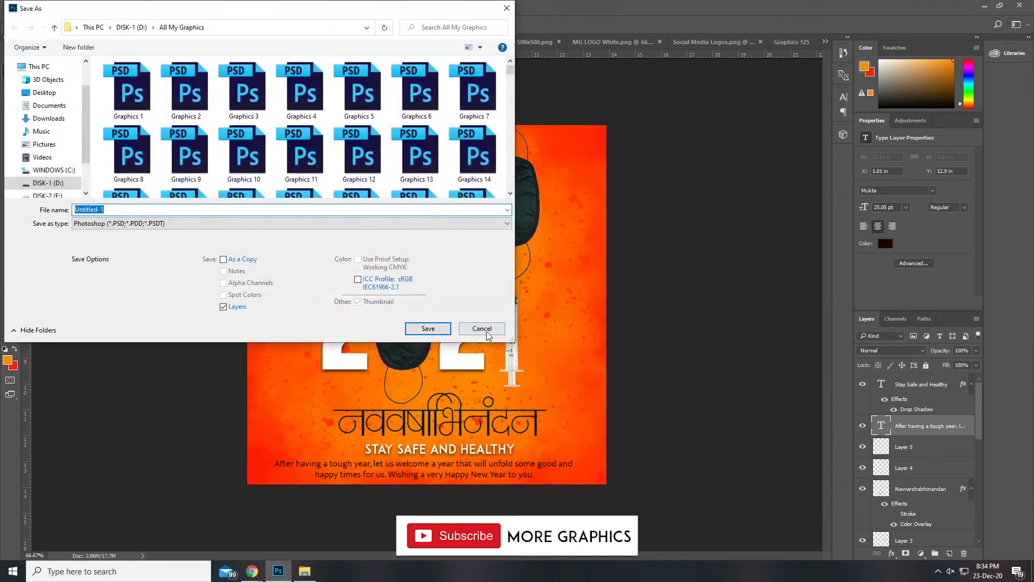
click(482, 329)
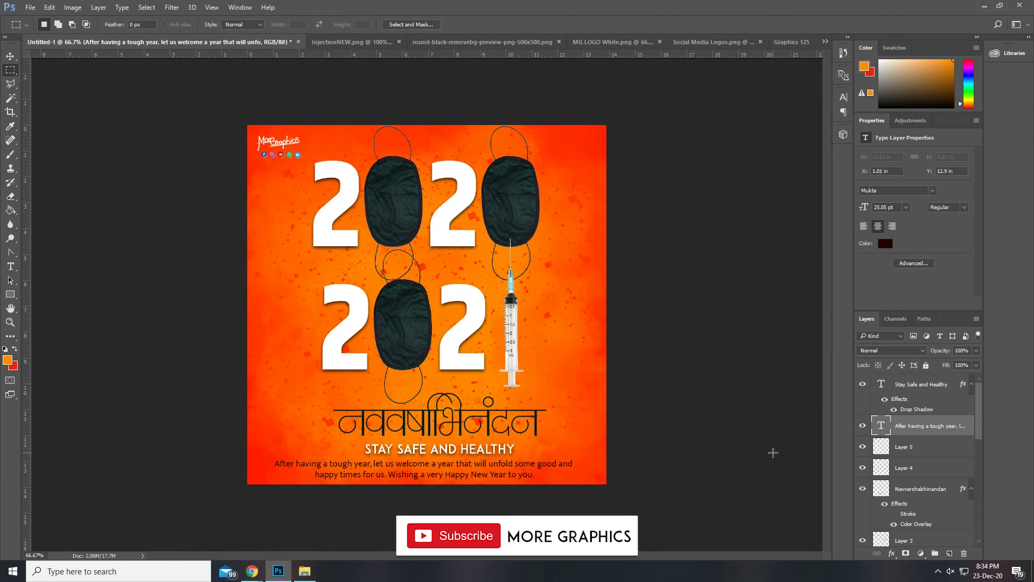
Step: Examine the 2020 and 2021 numerals, masks and syringe at 200%, fitted to the screen and at 100%
click(12, 322)
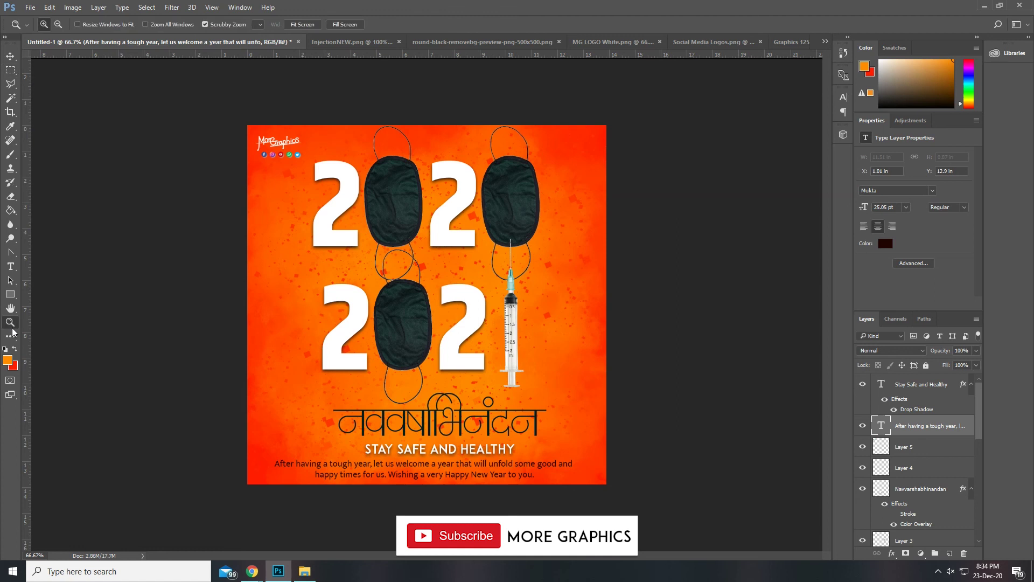
click(514, 328)
click(386, 332)
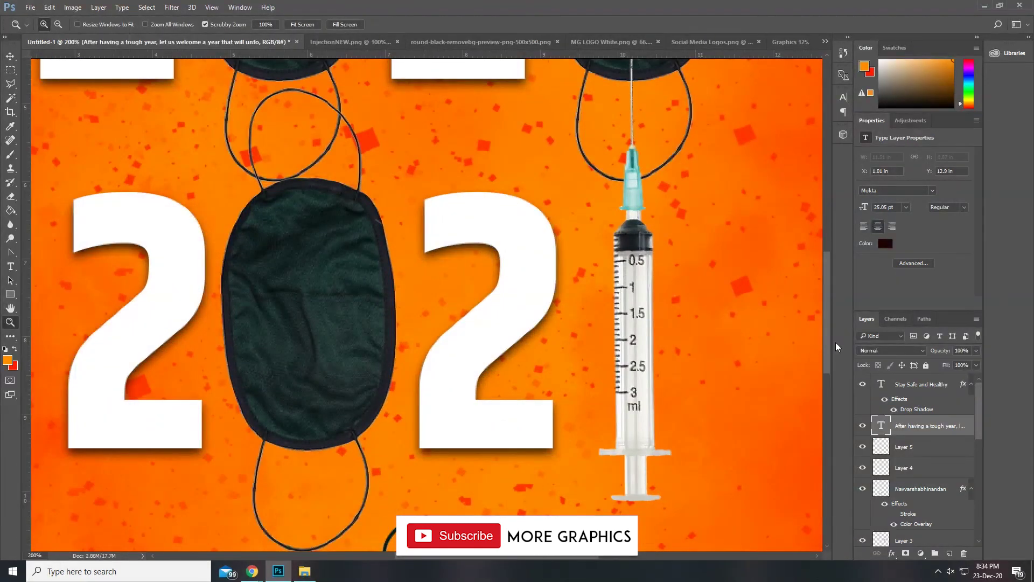
right_click(515, 361)
click(609, 371)
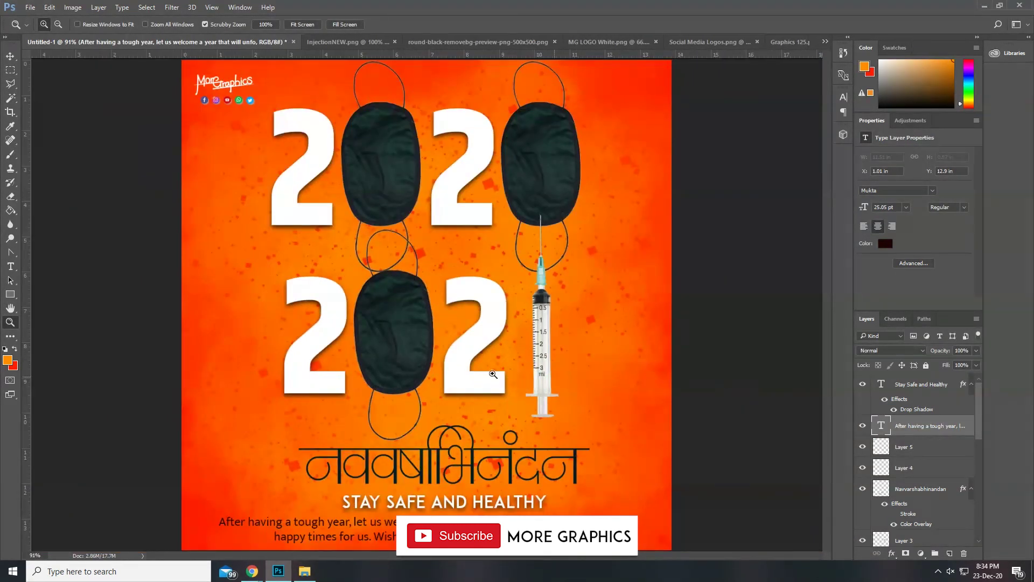
right_click(371, 318)
click(388, 340)
scroll(434, 353, up, 5)
scroll(446, 343, down, 3)
scroll(447, 343, down, 3)
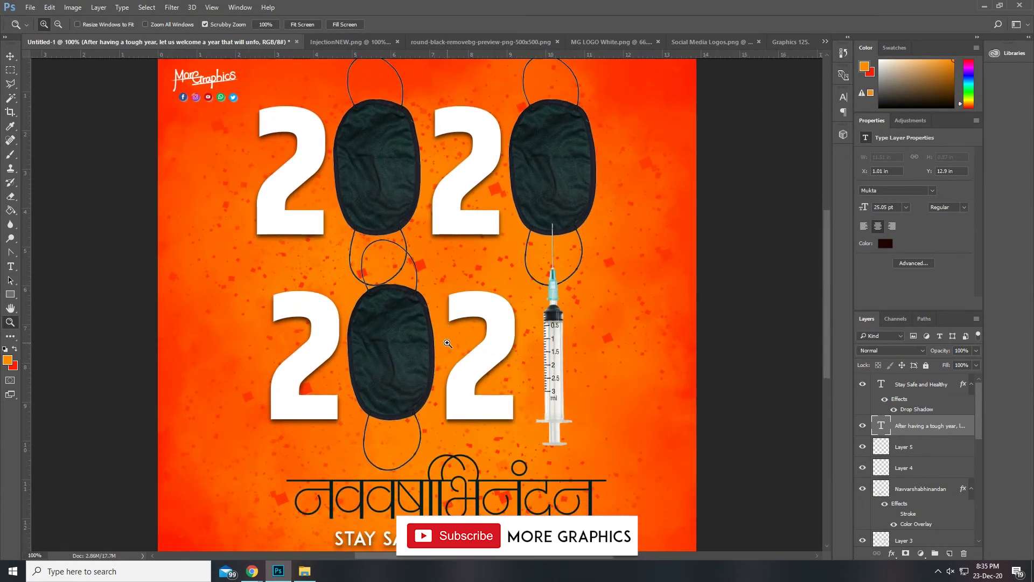
Step: Examine the Marathi greeting and the English wishes along the poster's lower edge at 100% and 200%
scroll(448, 344, down, 5)
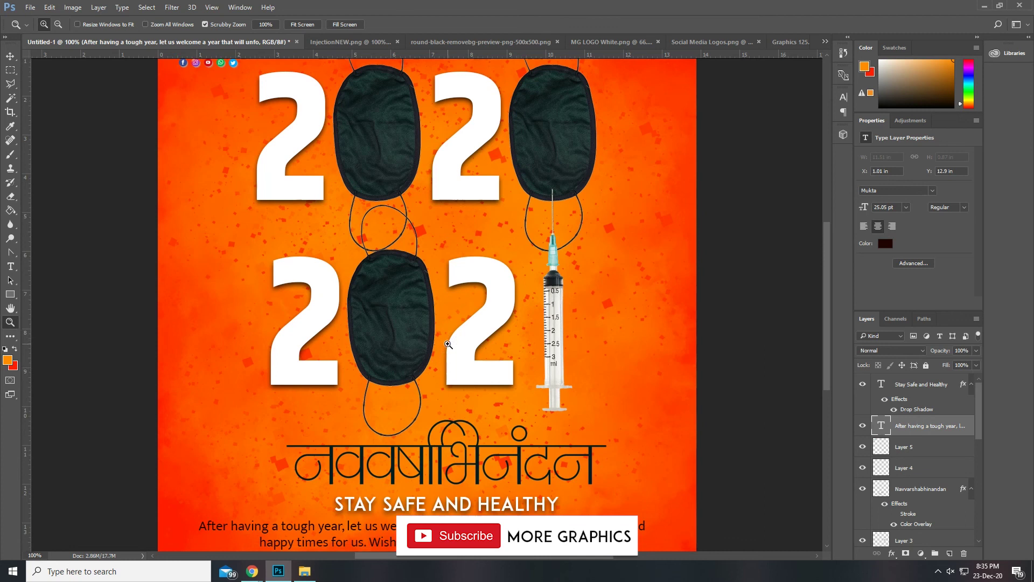
scroll(448, 345, down, 3)
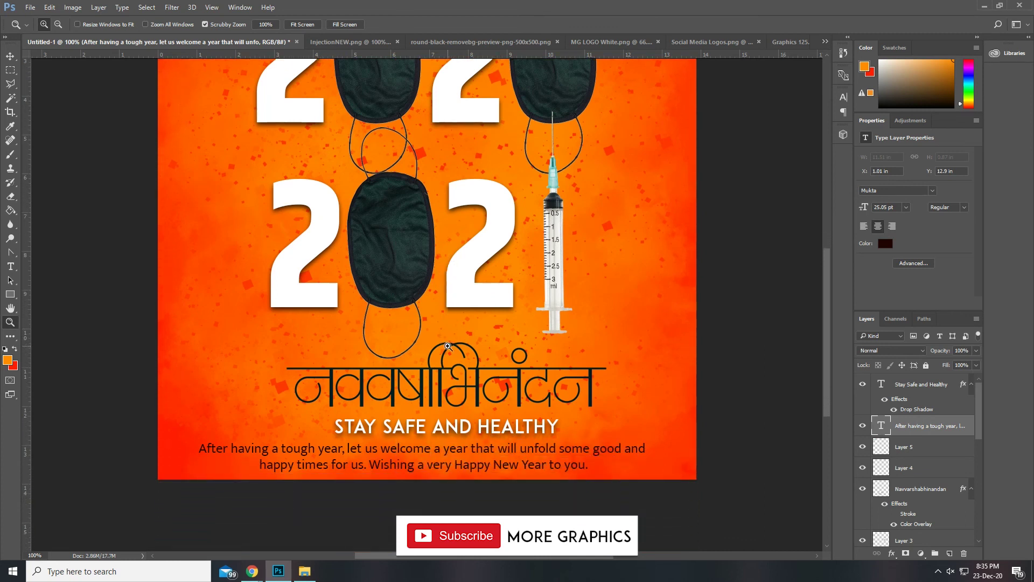
scroll(447, 345, down, 6)
click(448, 397)
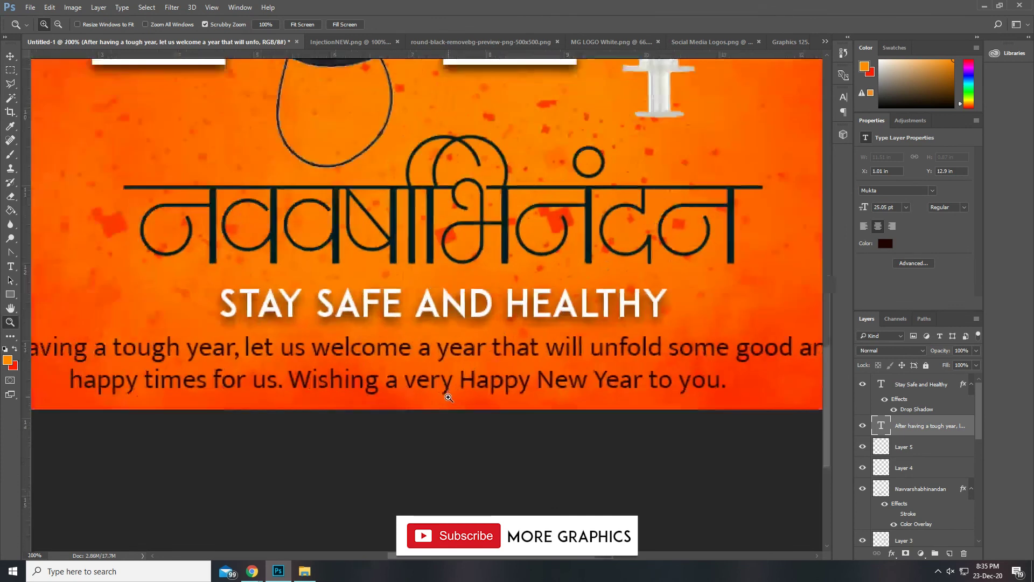
right_click(360, 337)
click(380, 364)
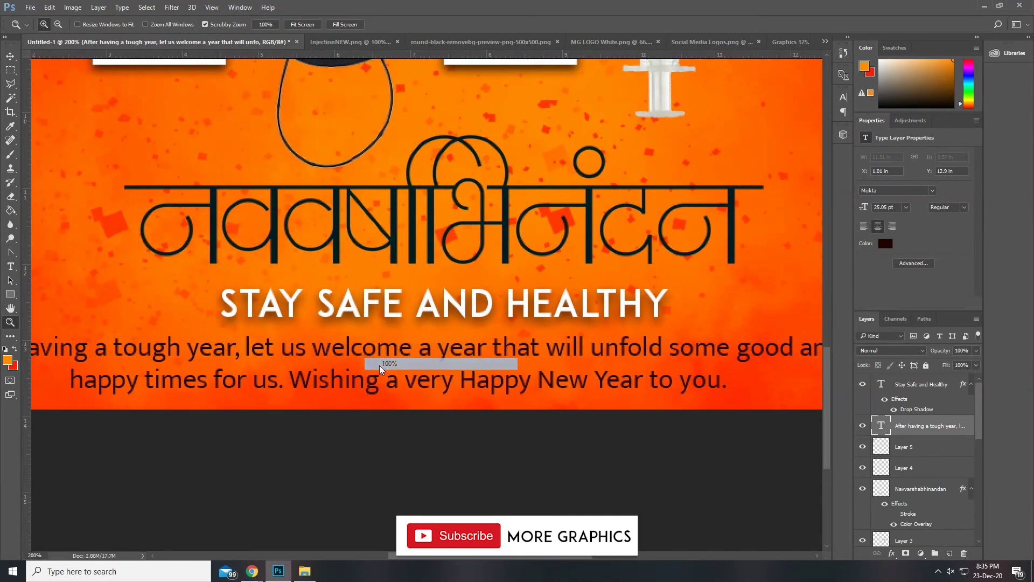
scroll(340, 368, up, 15)
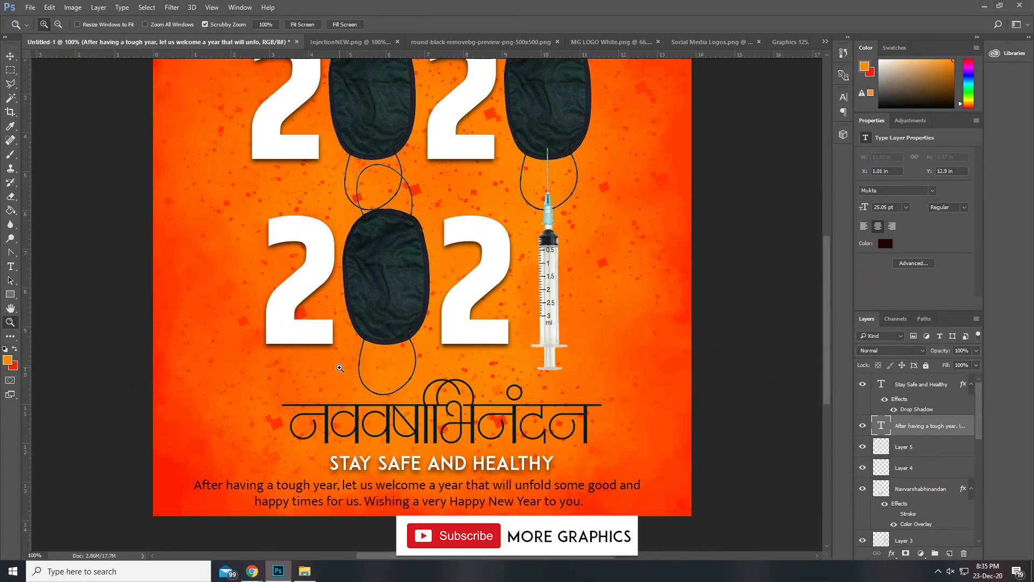
scroll(340, 369, up, 4)
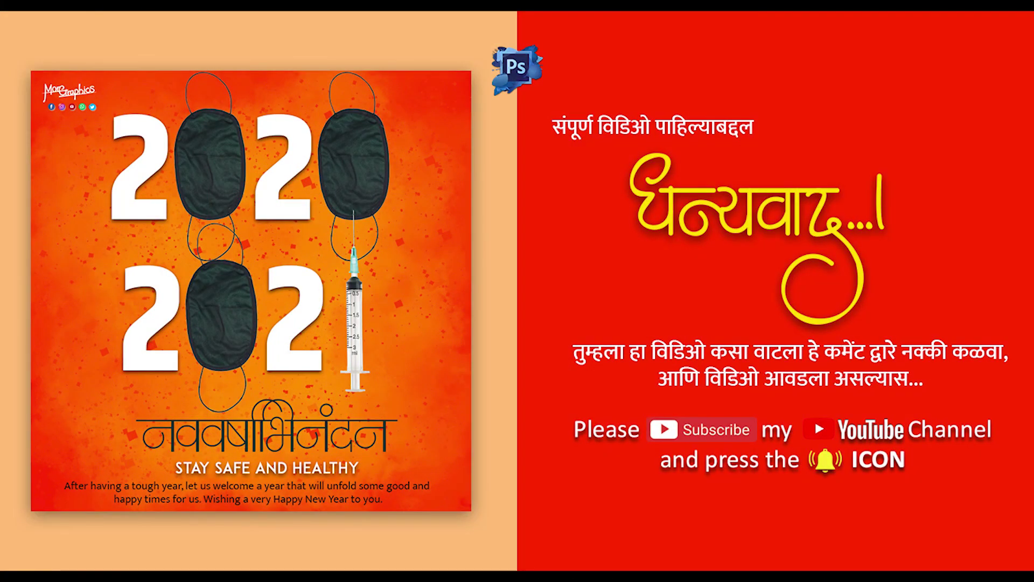